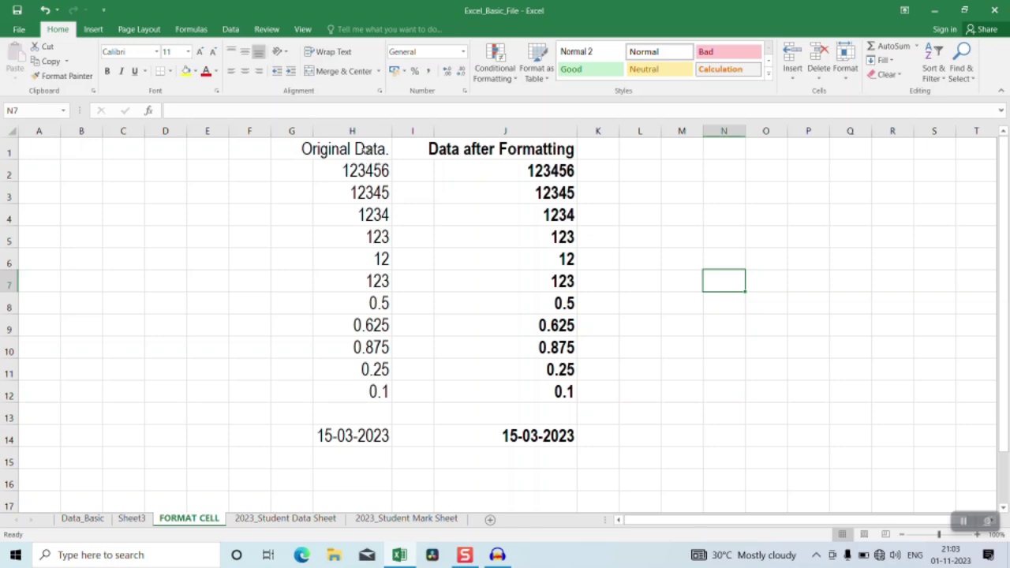
Compare the original and formatted data columns, and review the number categories in Format Cells for J2:J12.
drag(367, 149, 348, 431)
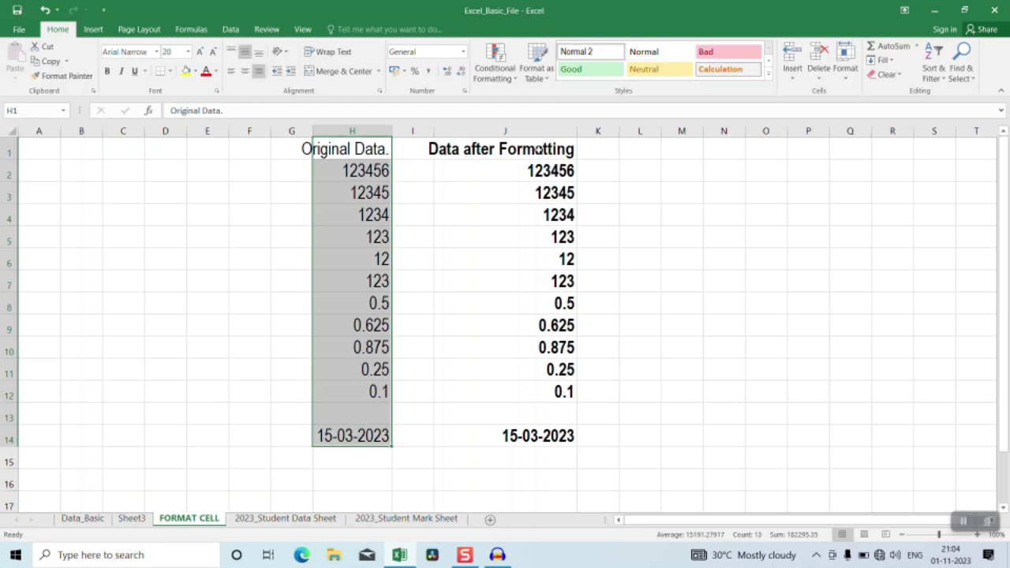
drag(557, 167, 542, 438)
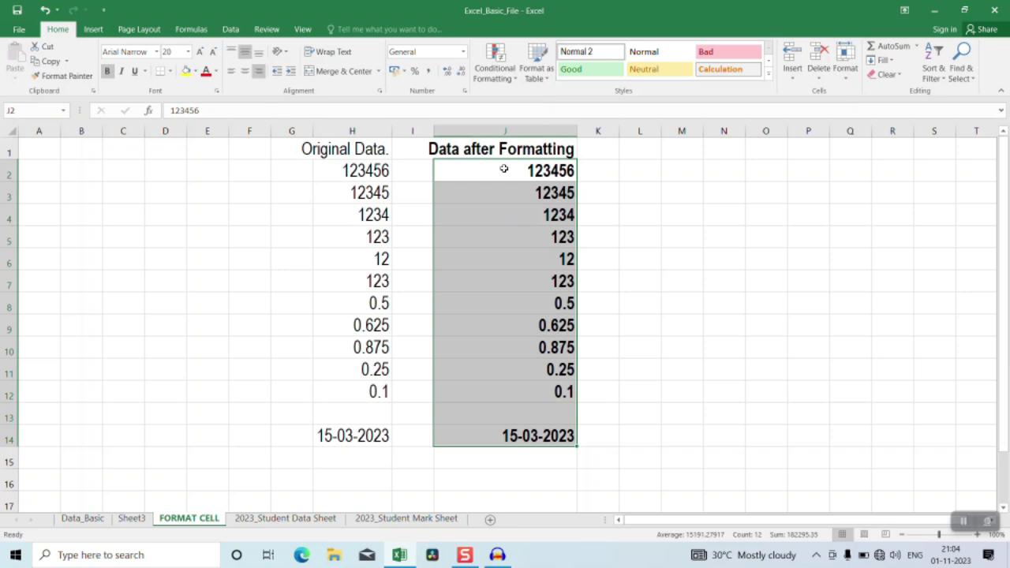
drag(500, 167, 555, 390)
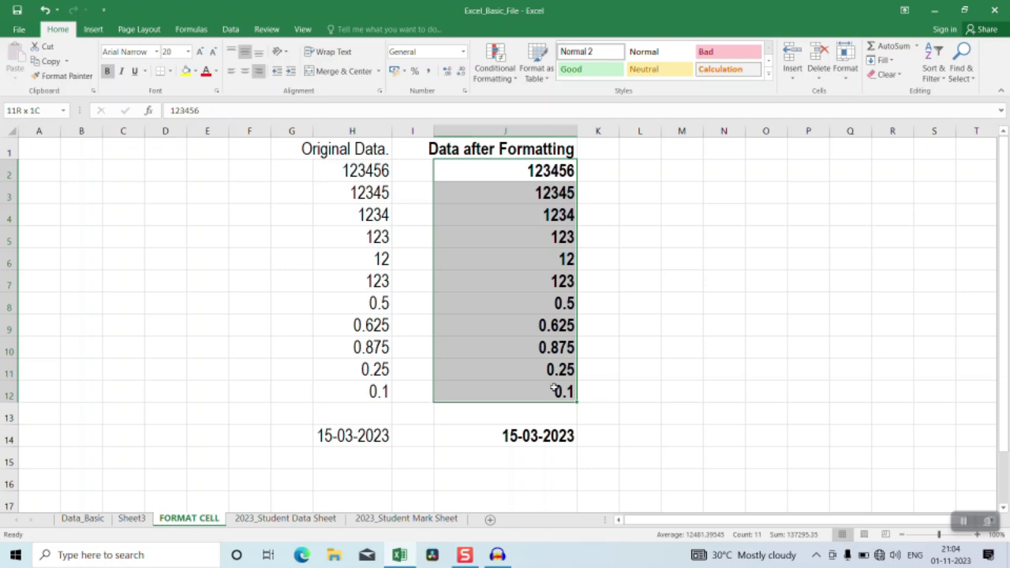
right_click(556, 390)
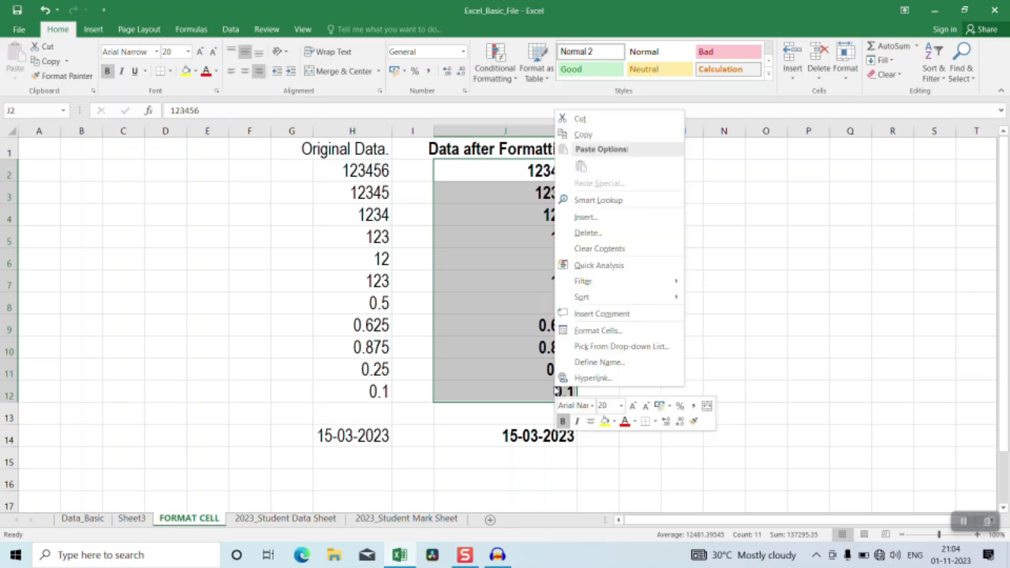
click(596, 333)
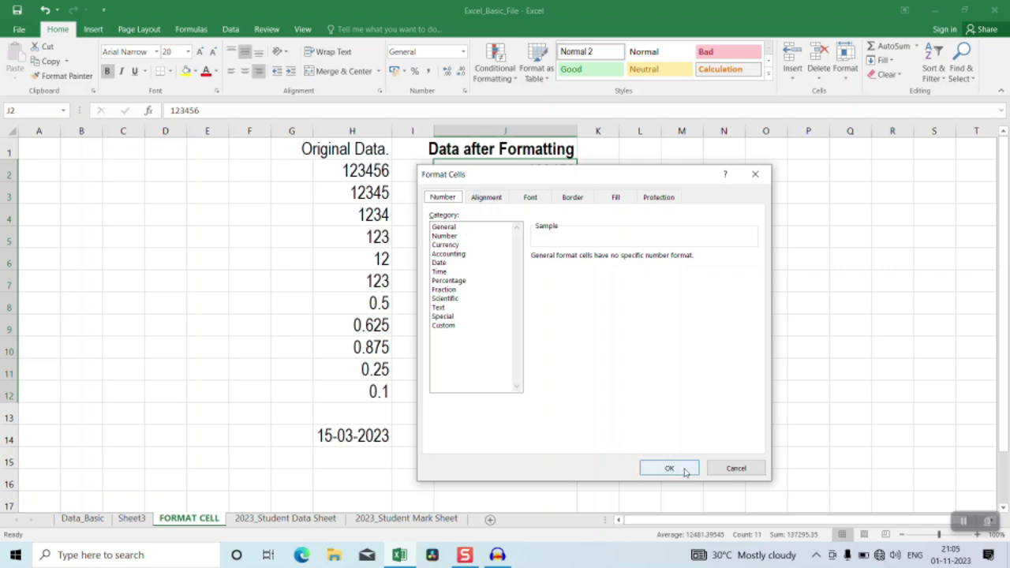
click(734, 469)
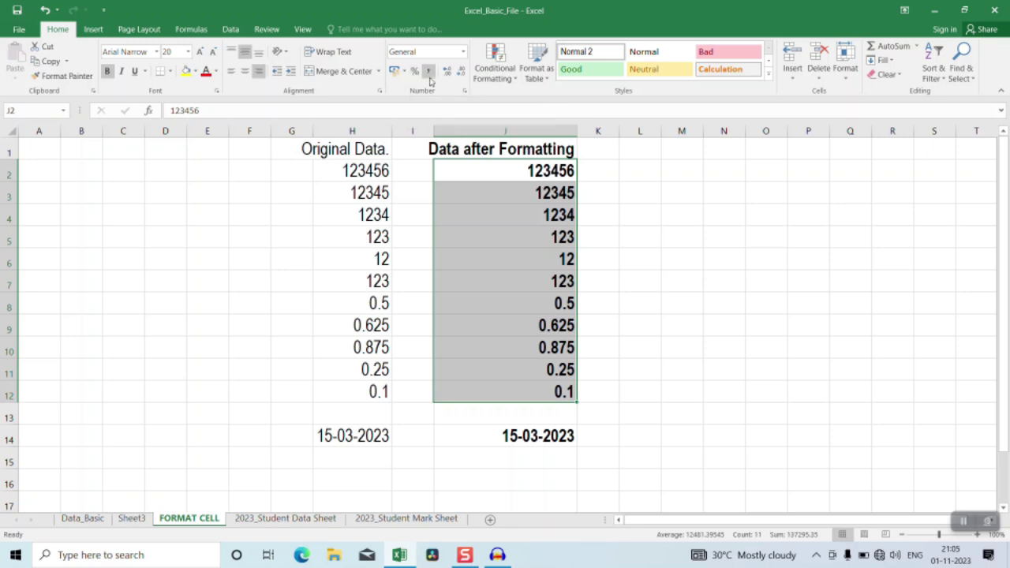
Apply the General number format to J2:J12 and examine the General category in Format Cells.
click(463, 53)
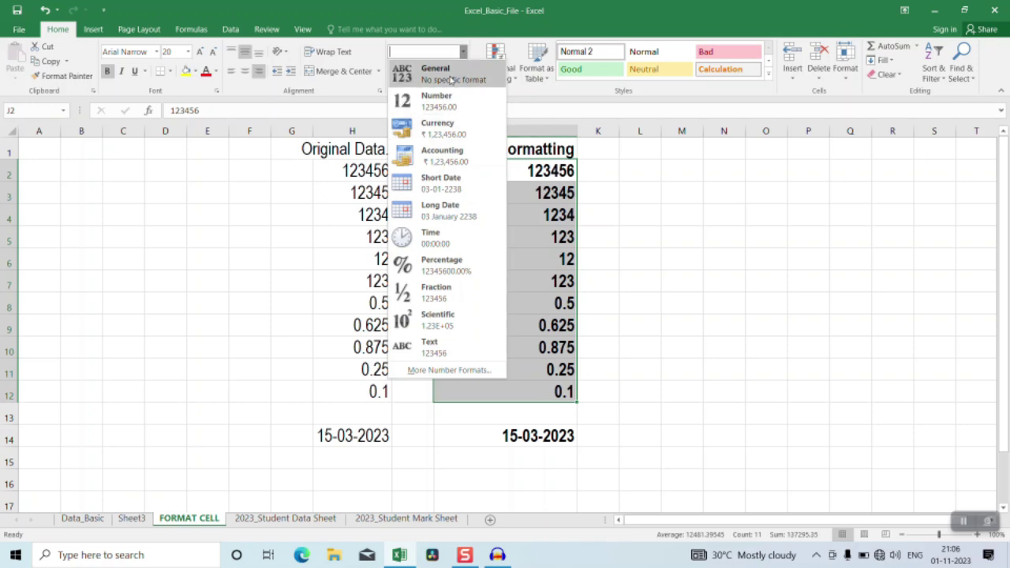
click(450, 79)
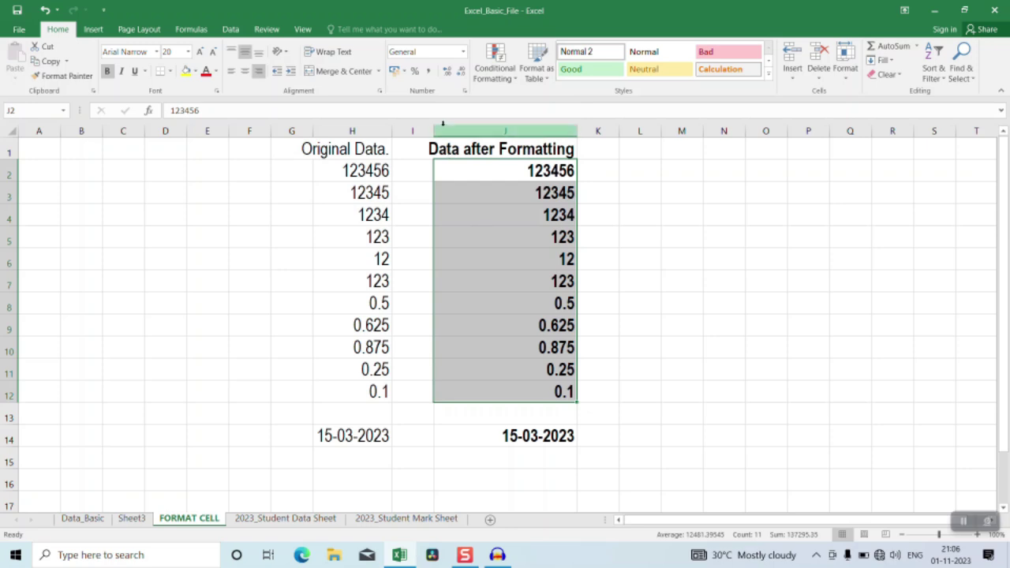
right_click(476, 222)
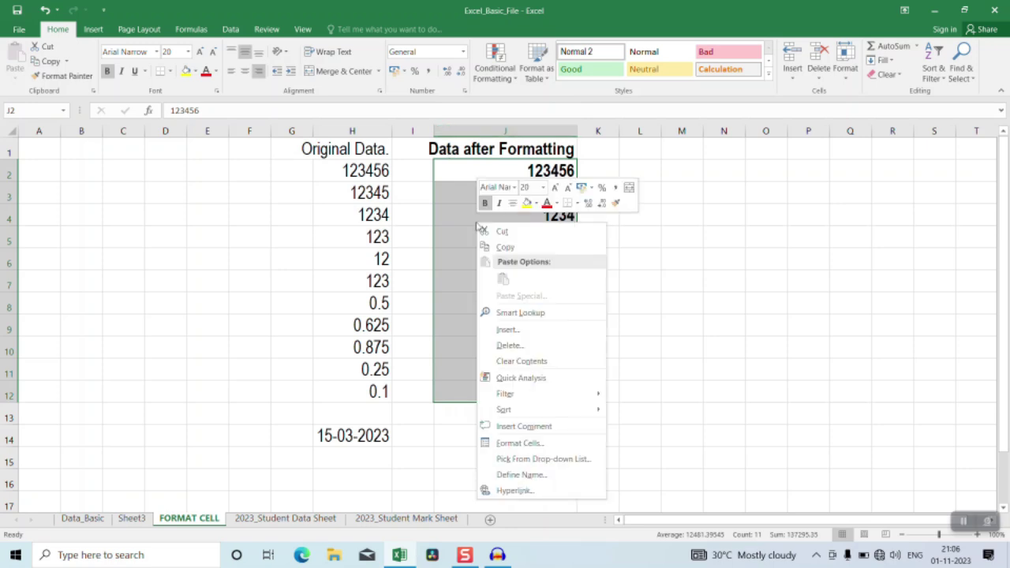
click(521, 444)
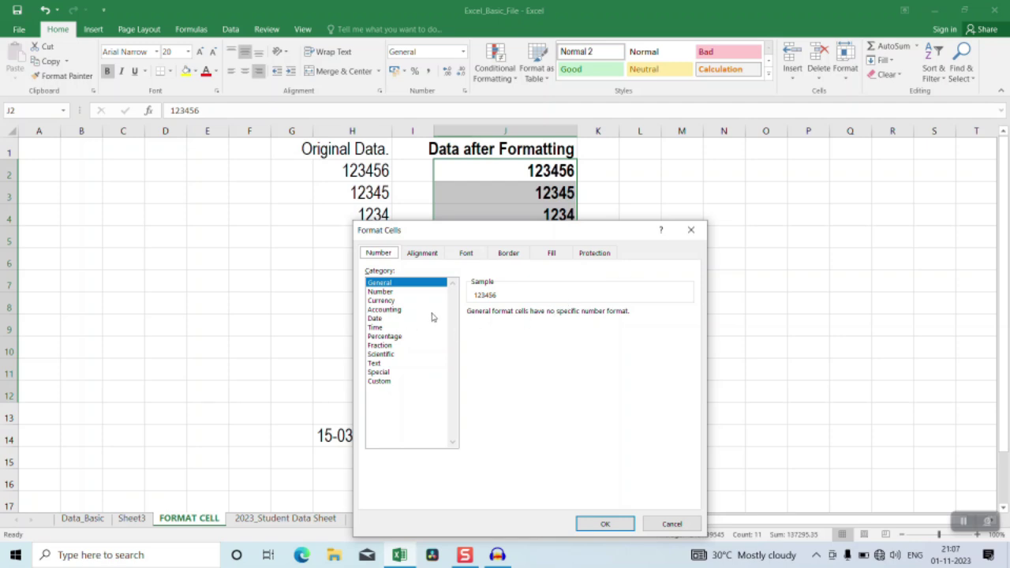
click(693, 229)
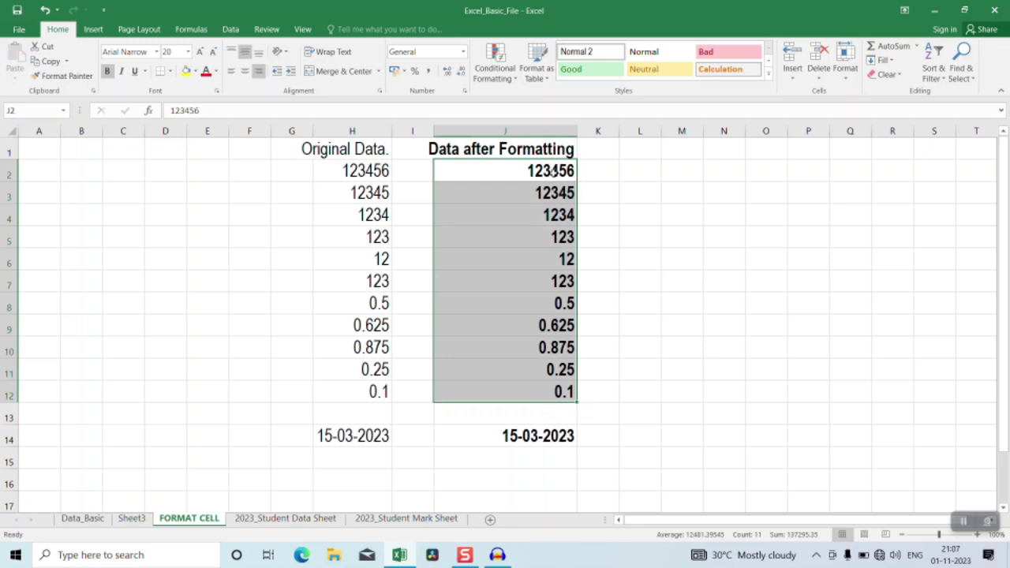
Format J2:J12 as Number with 2 decimal places and compare rows 9 and 10 with the original data.
drag(556, 170, 554, 388)
right_click(512, 250)
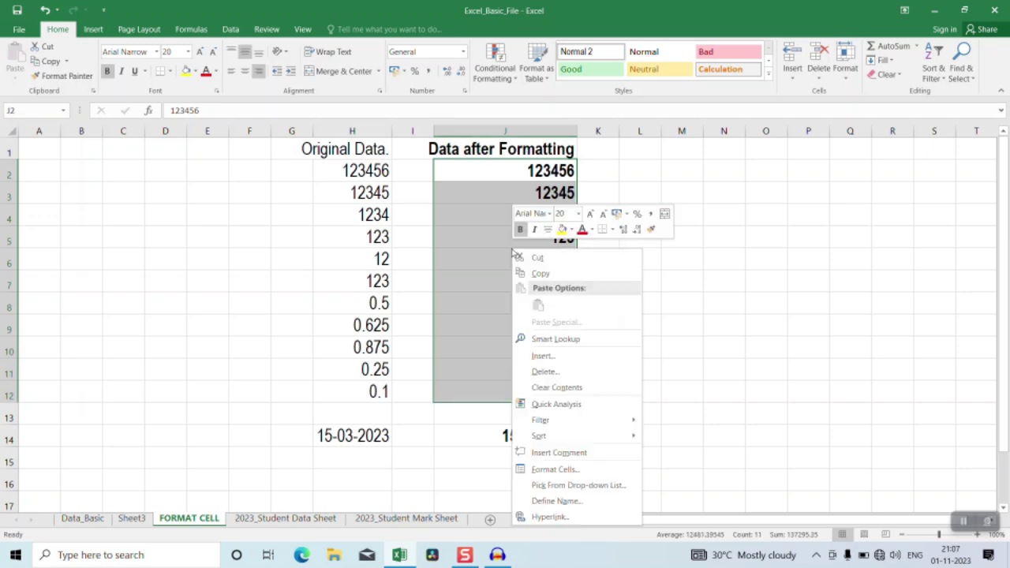
click(554, 469)
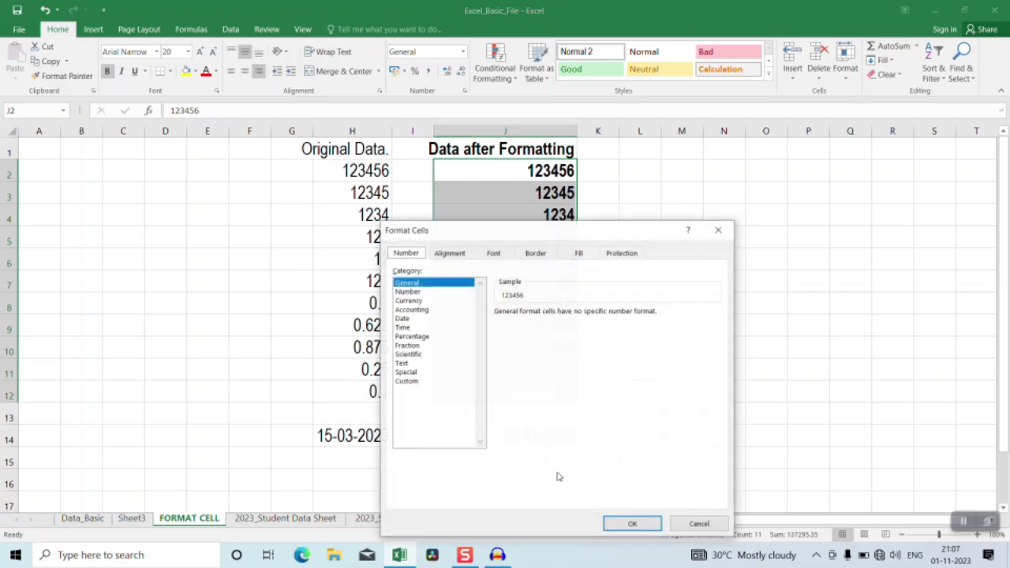
click(408, 292)
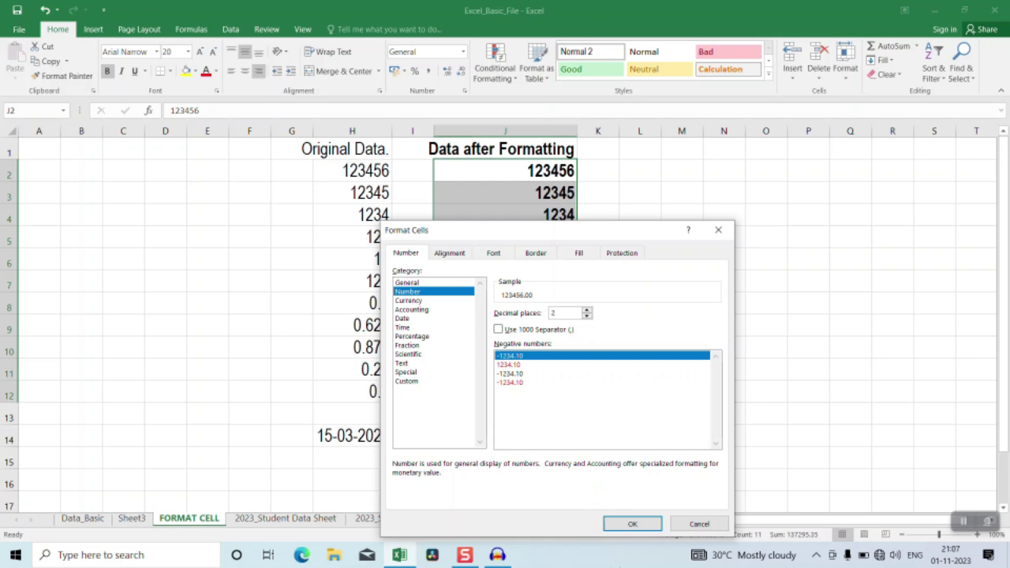
click(632, 524)
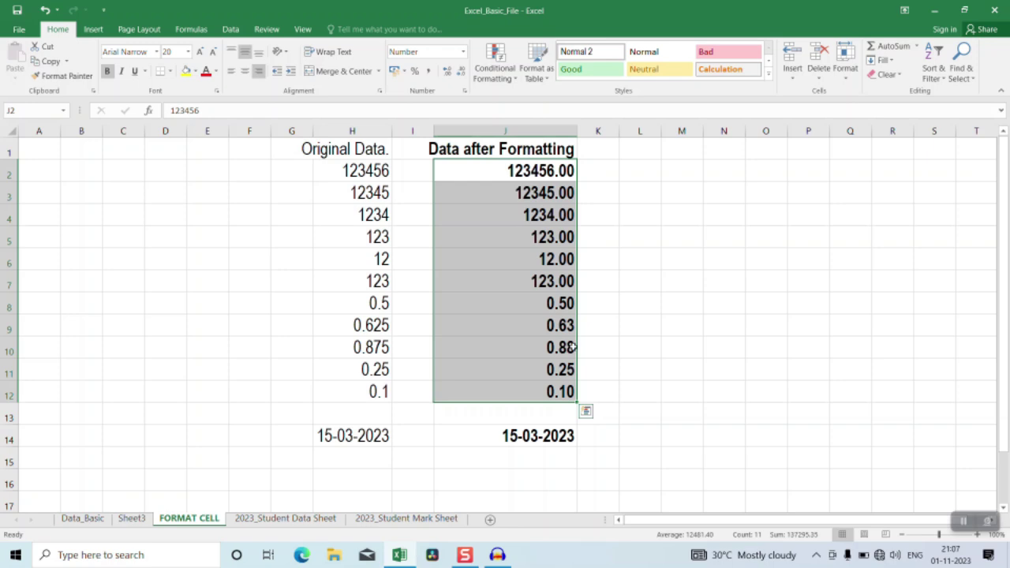
drag(385, 325, 537, 349)
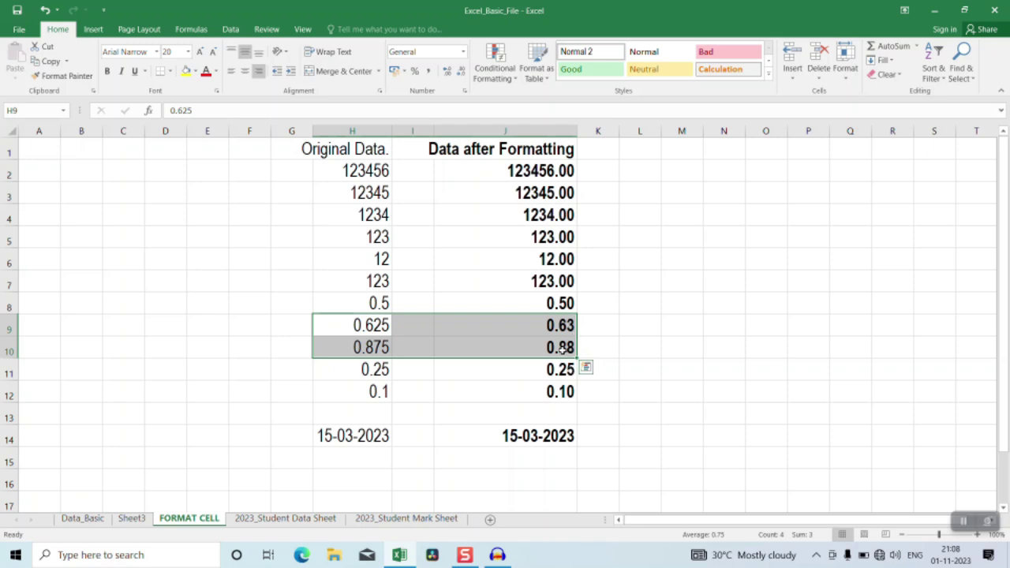
Set the Number format of J2:J12 to 3 decimal places.
drag(557, 172, 560, 392)
right_click(551, 312)
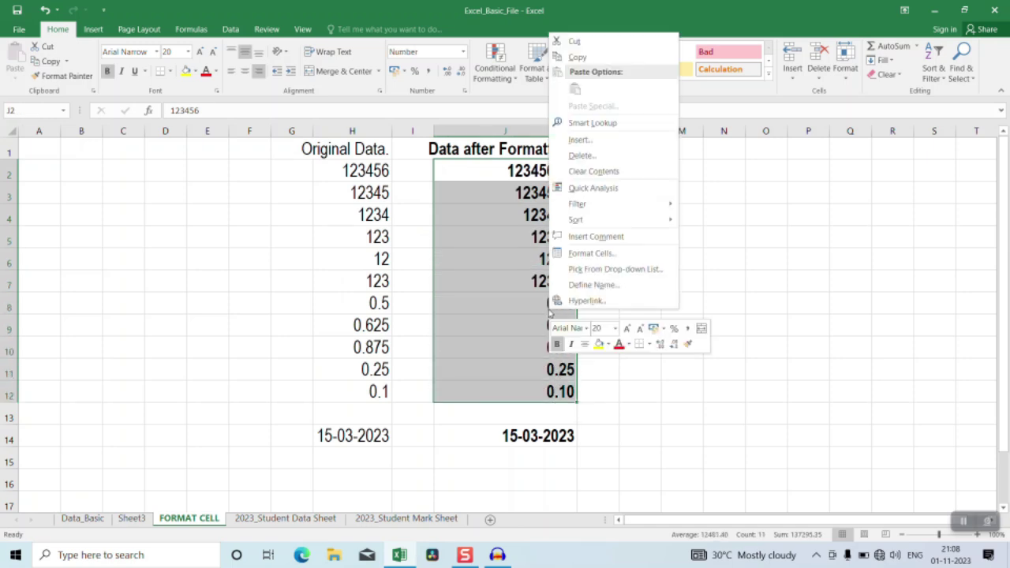
click(592, 254)
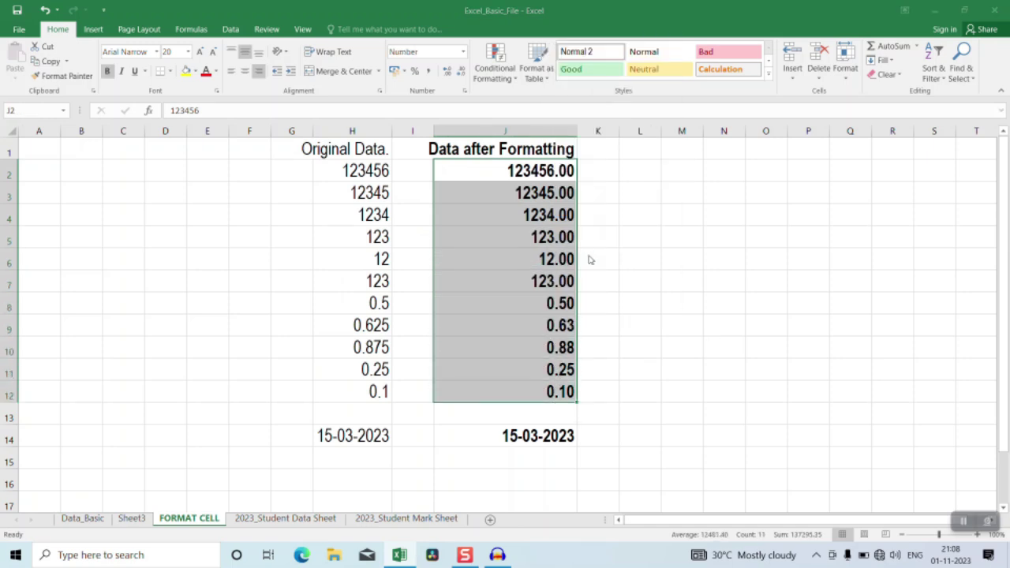
click(618, 177)
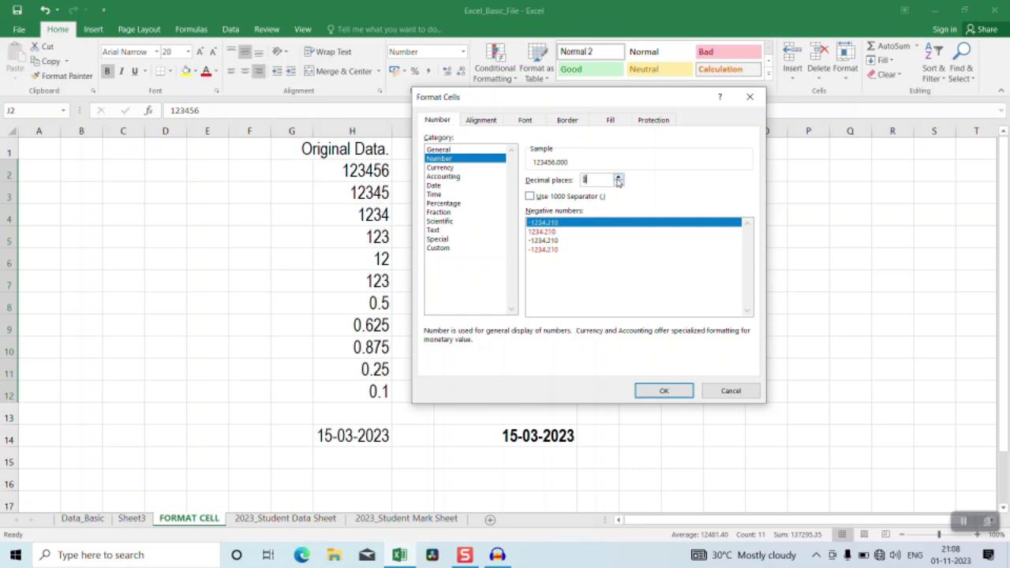
click(667, 391)
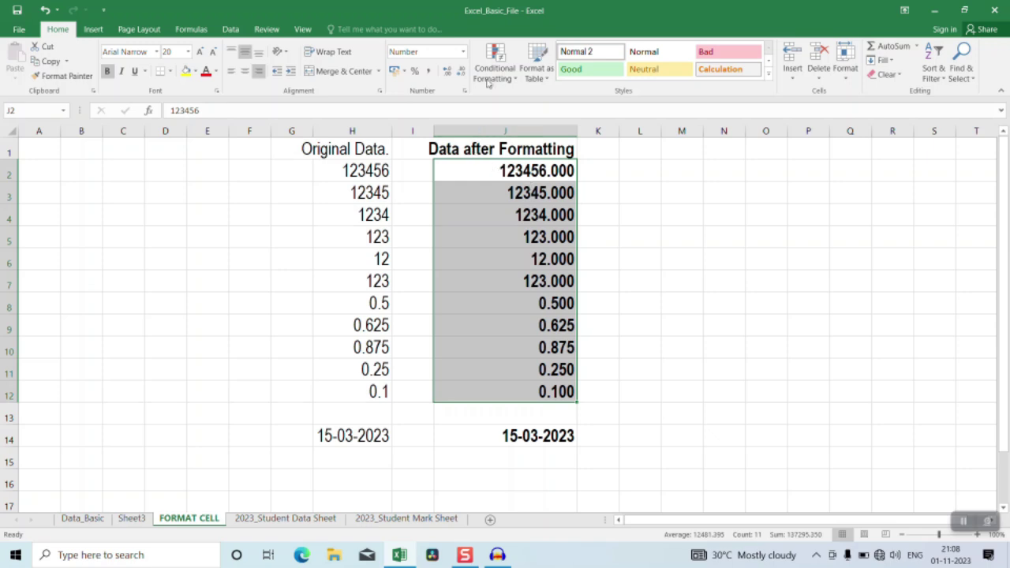
Apply the Currency format with the ₹ symbol to J2:J12 and return the range to the General format.
click(464, 53)
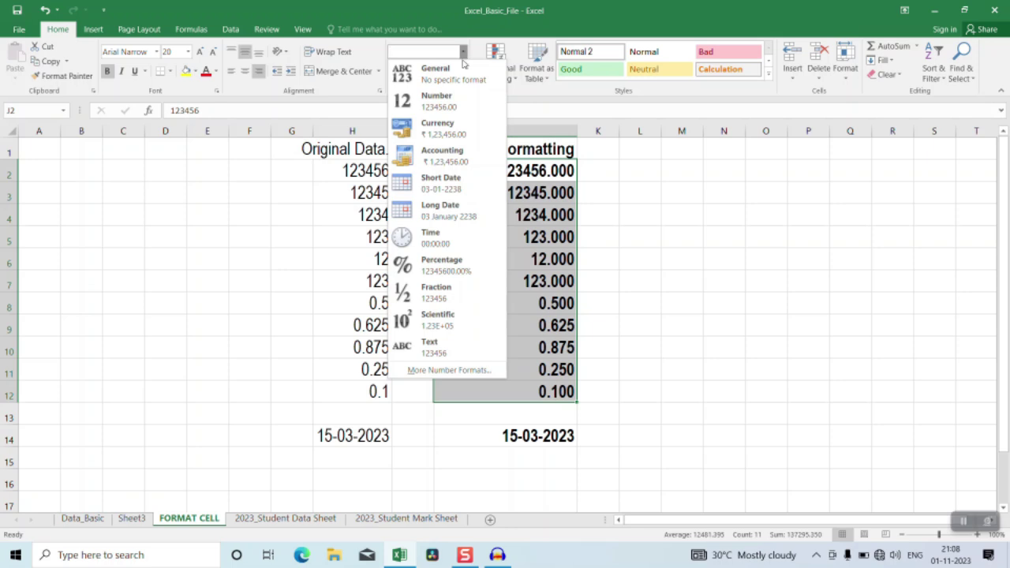
click(457, 136)
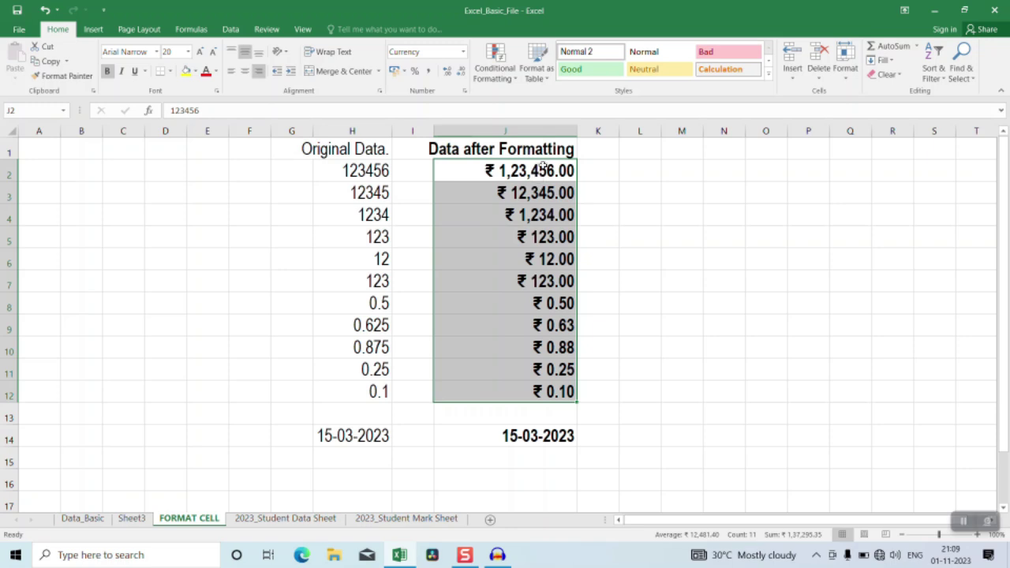
drag(542, 172, 544, 390)
right_click(509, 174)
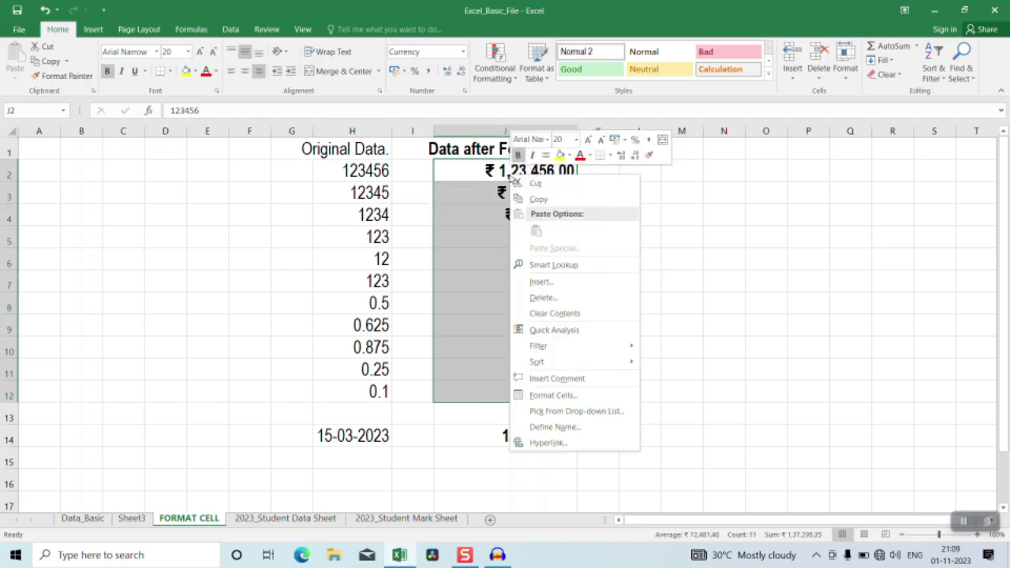
click(552, 394)
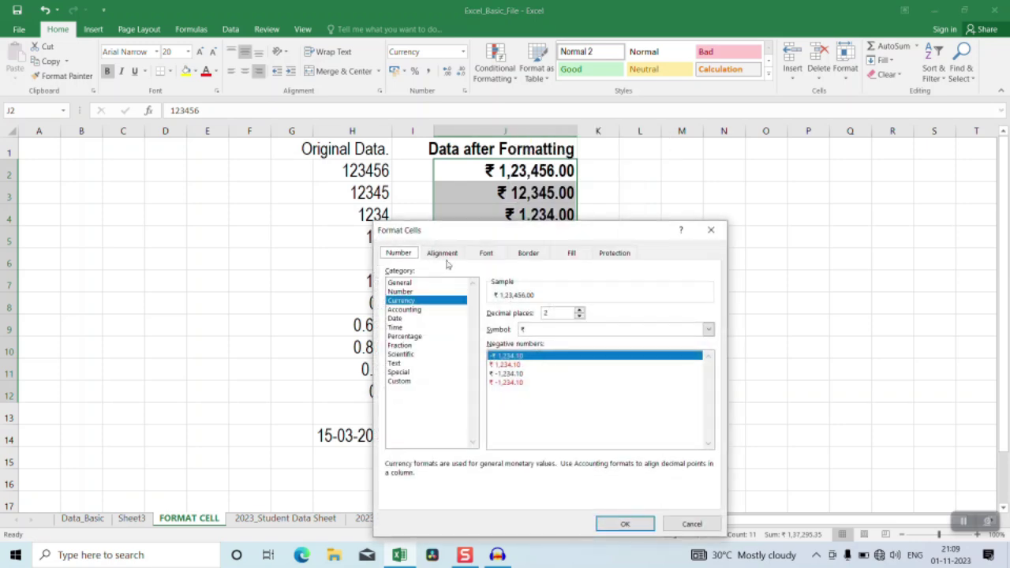
click(403, 284)
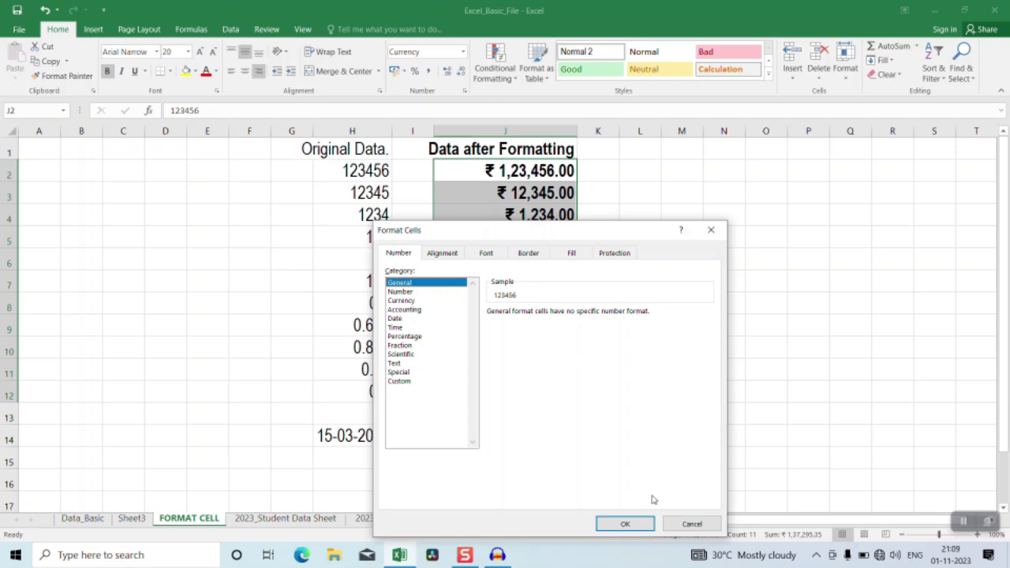
click(625, 524)
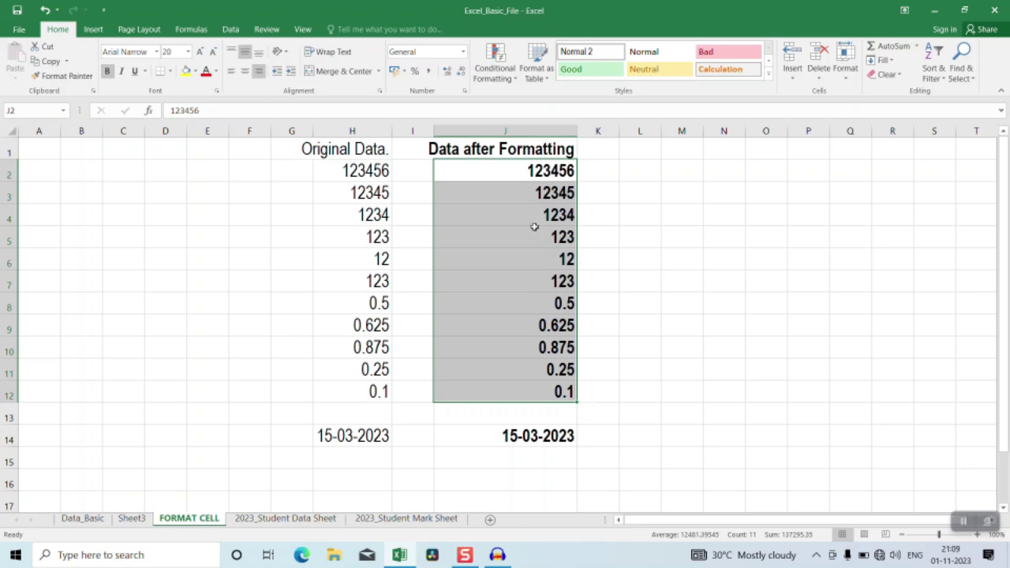
Apply the Accounting number format with the ₹ symbol to J2:J12.
click(464, 52)
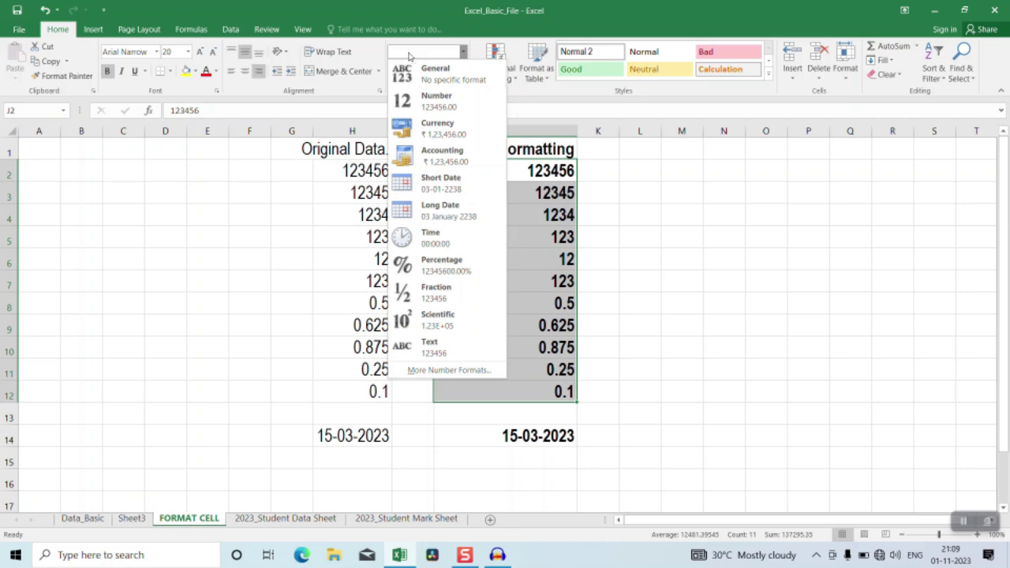
click(671, 278)
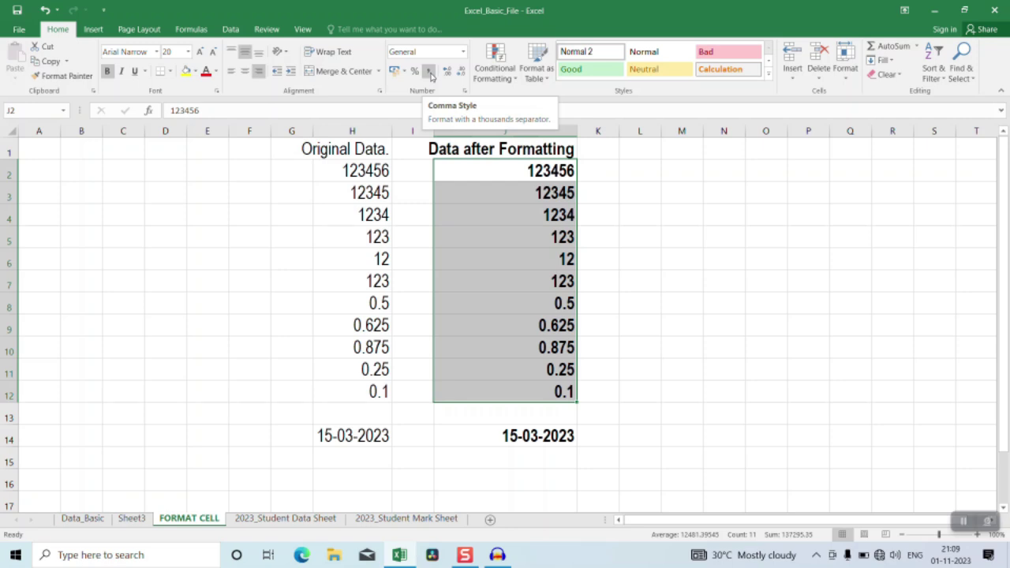
click(465, 53)
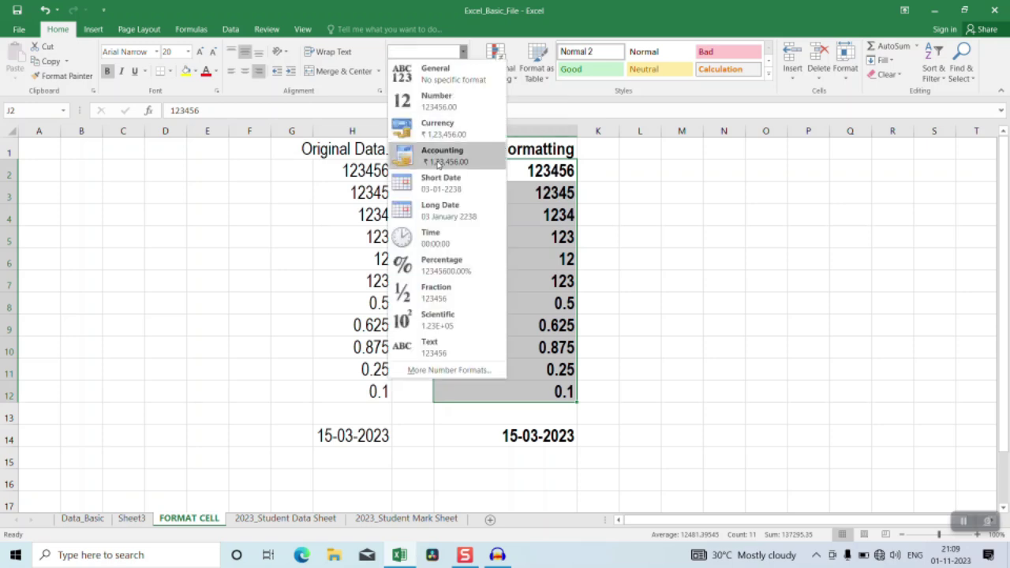
click(437, 158)
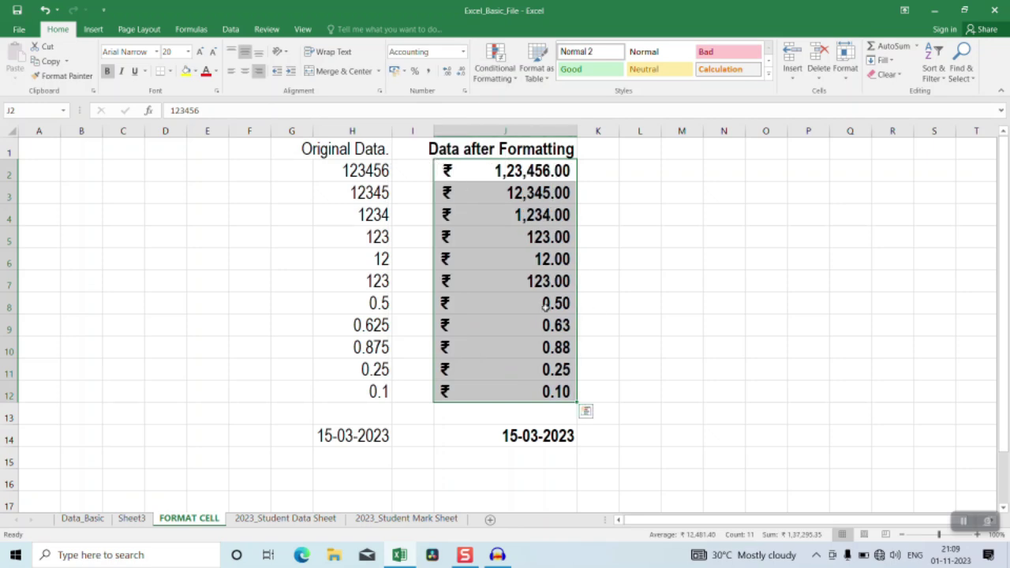
Compare the Accounting-formatted amounts in column J with the original values in column H.
click(517, 218)
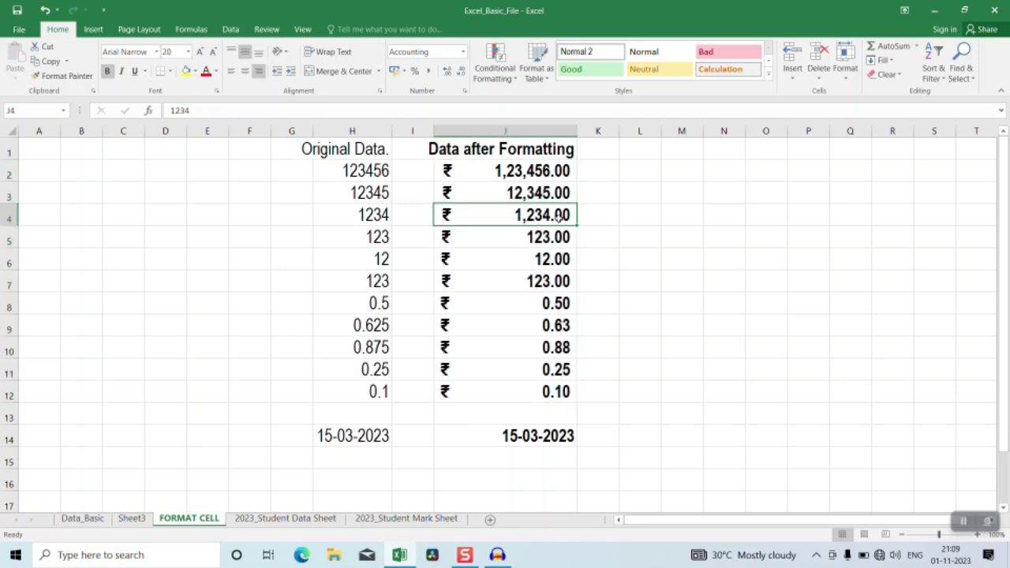
click(381, 213)
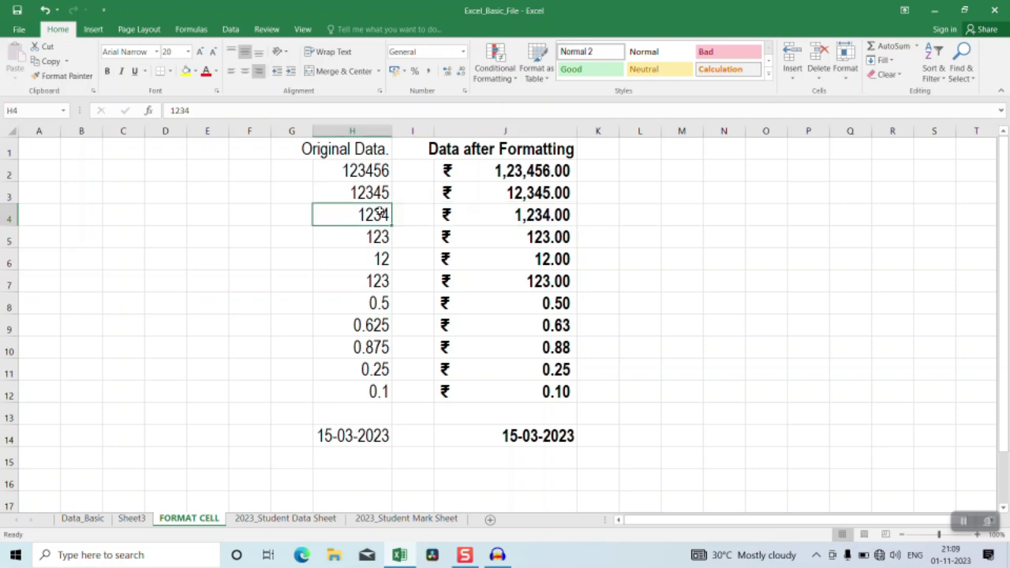
click(557, 240)
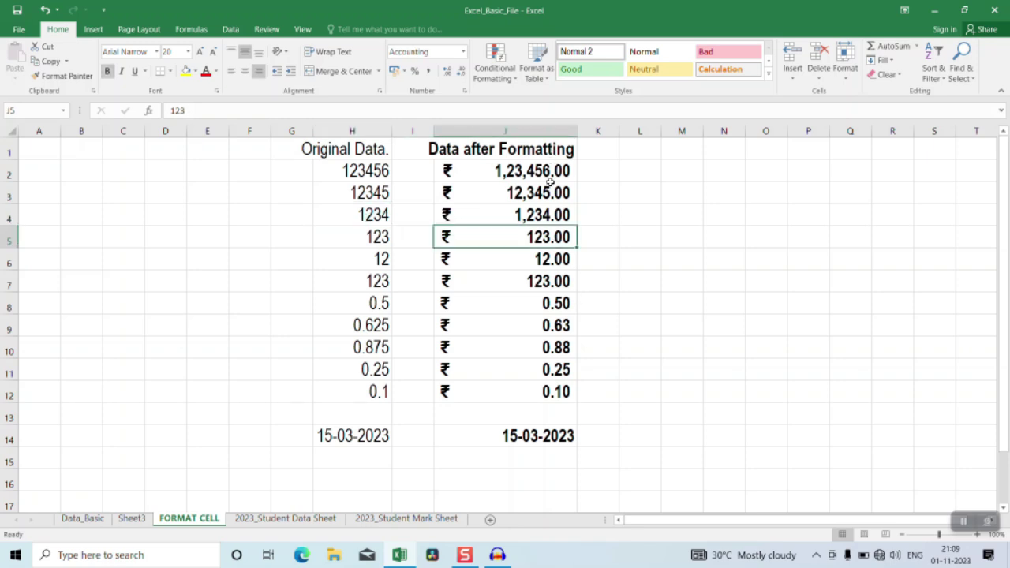
click(464, 52)
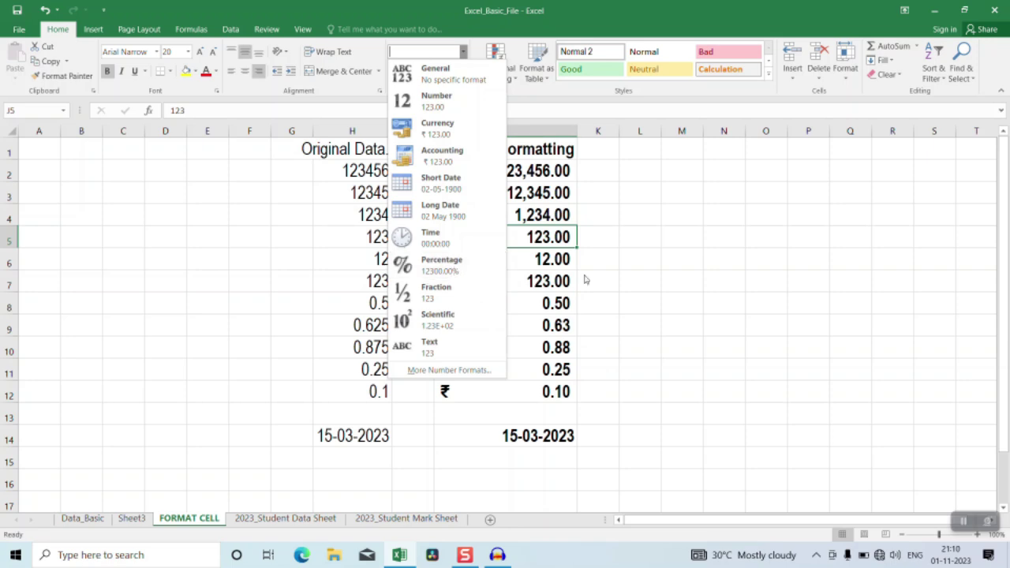
key(Escape)
drag(553, 171, 534, 379)
click(379, 302)
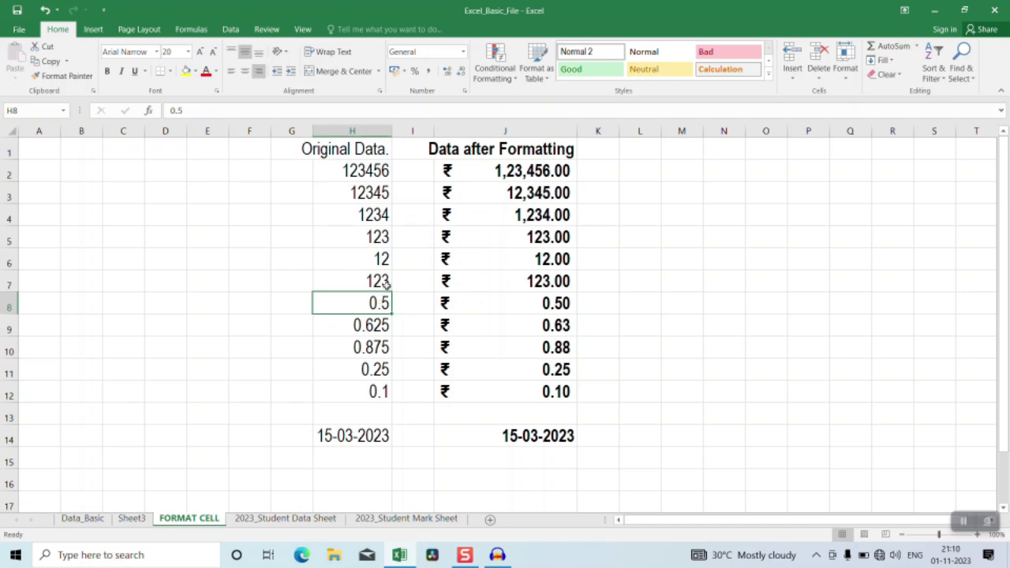
Apply the Percentage format with 2 decimal places to J2:J12.
click(381, 392)
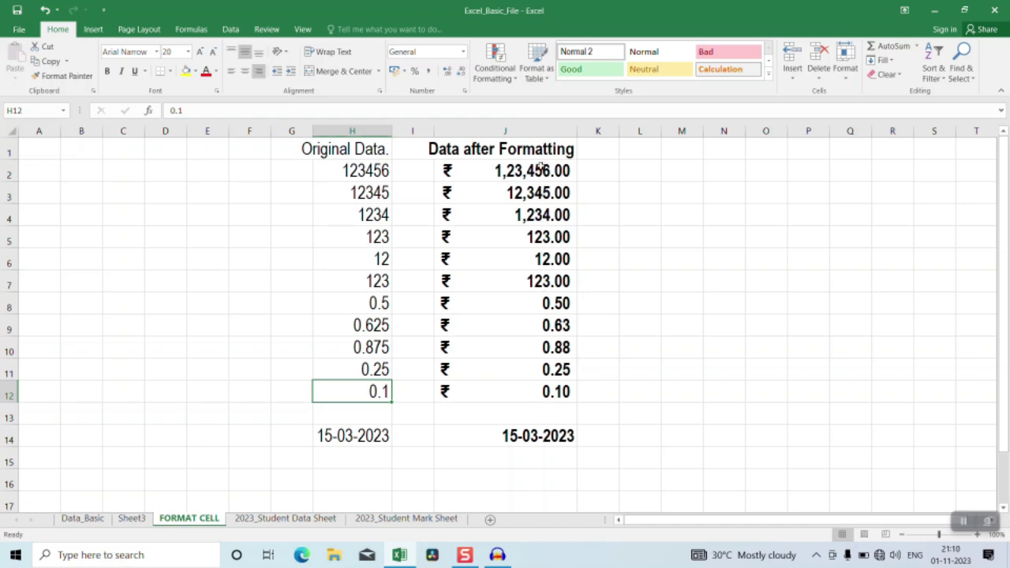
drag(543, 162, 535, 392)
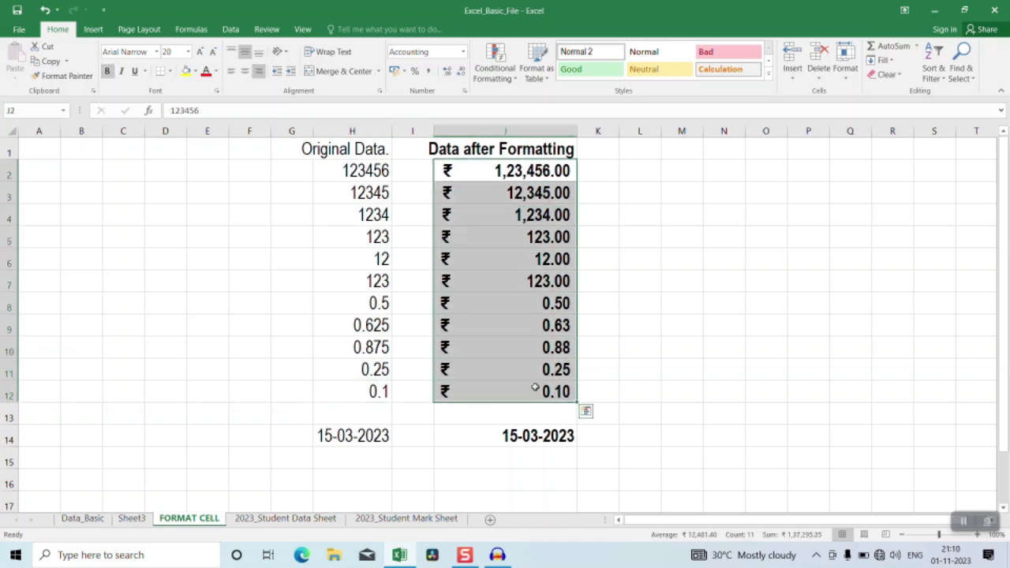
right_click(521, 272)
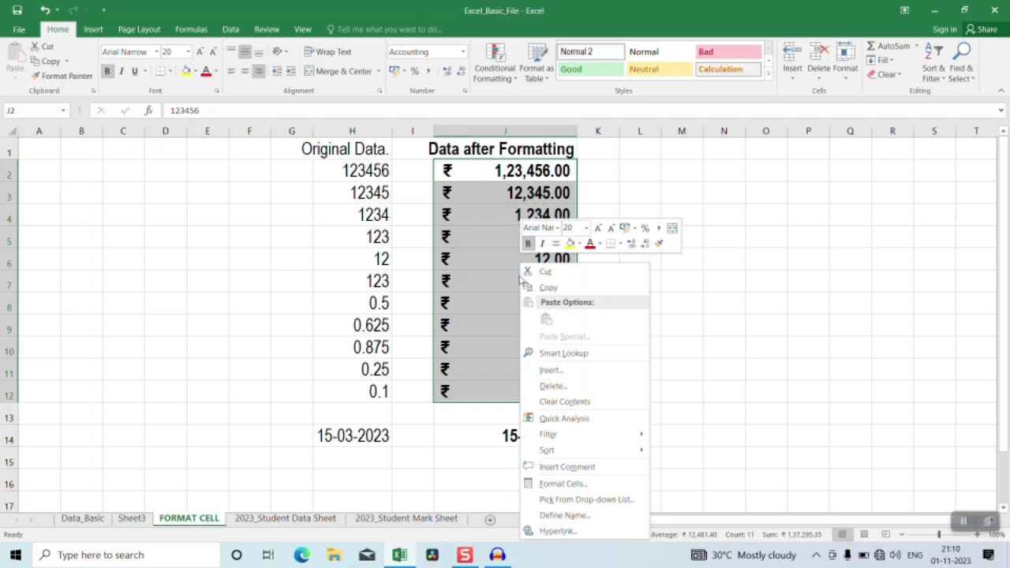
click(567, 486)
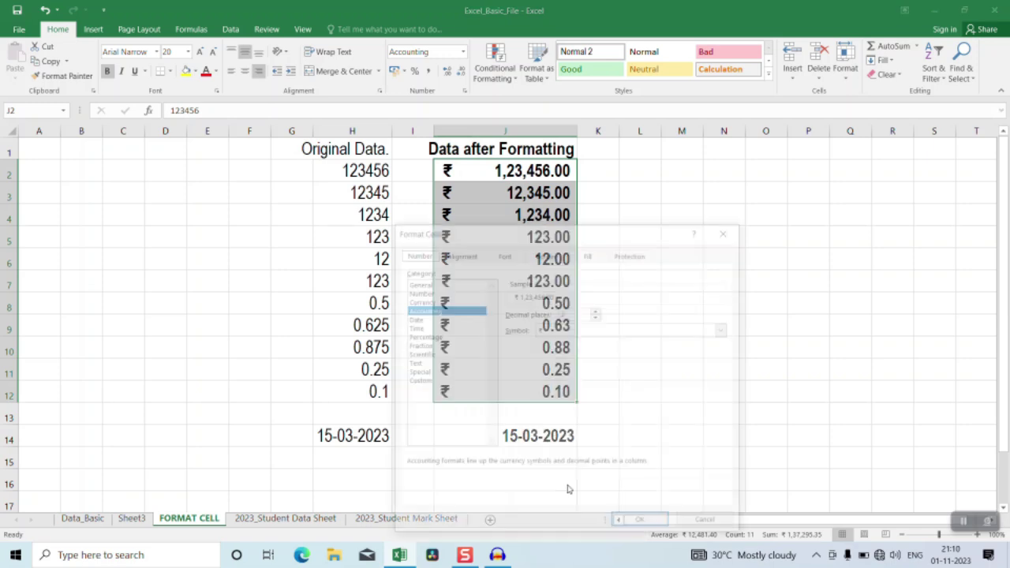
click(431, 337)
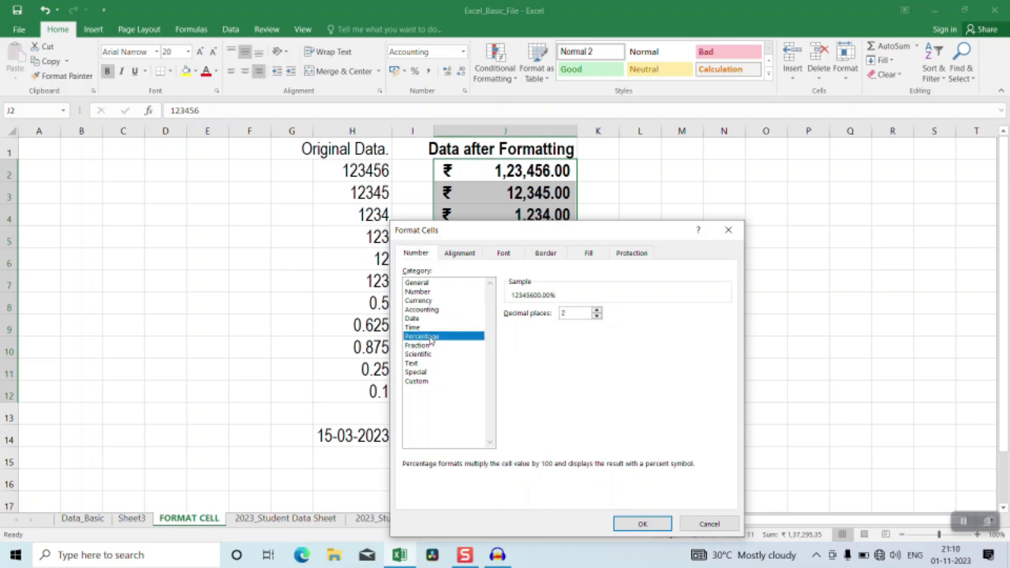
click(645, 525)
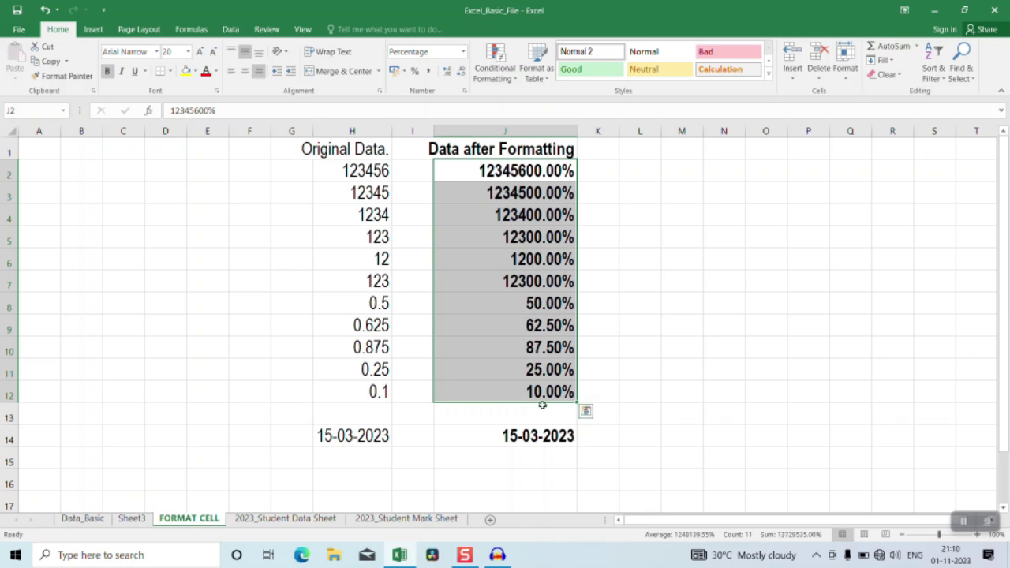
Compare the Percentage-formatted values in column J with the original decimals in column H, row by row.
drag(381, 392, 523, 390)
drag(381, 305, 547, 304)
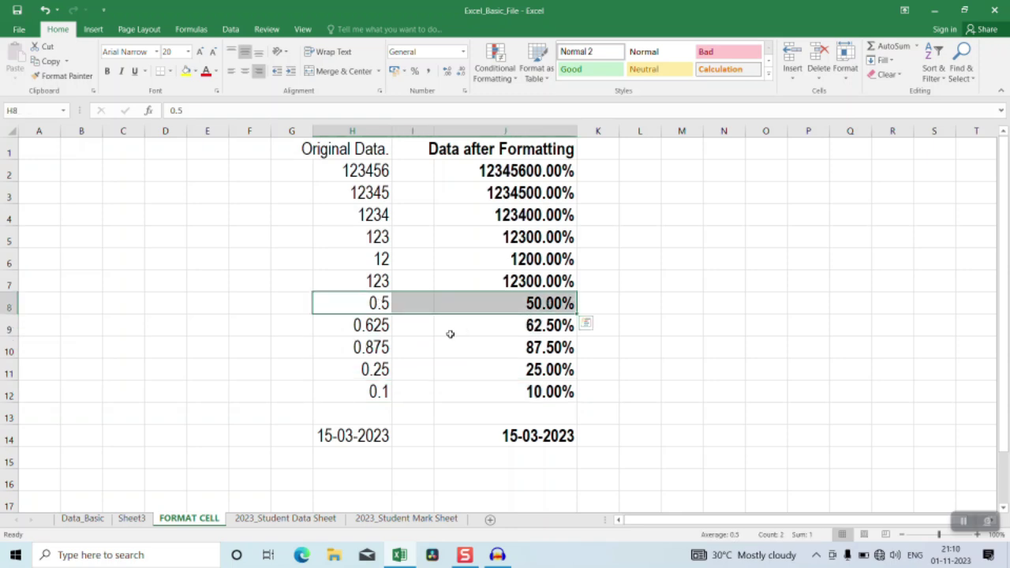
drag(371, 325, 542, 328)
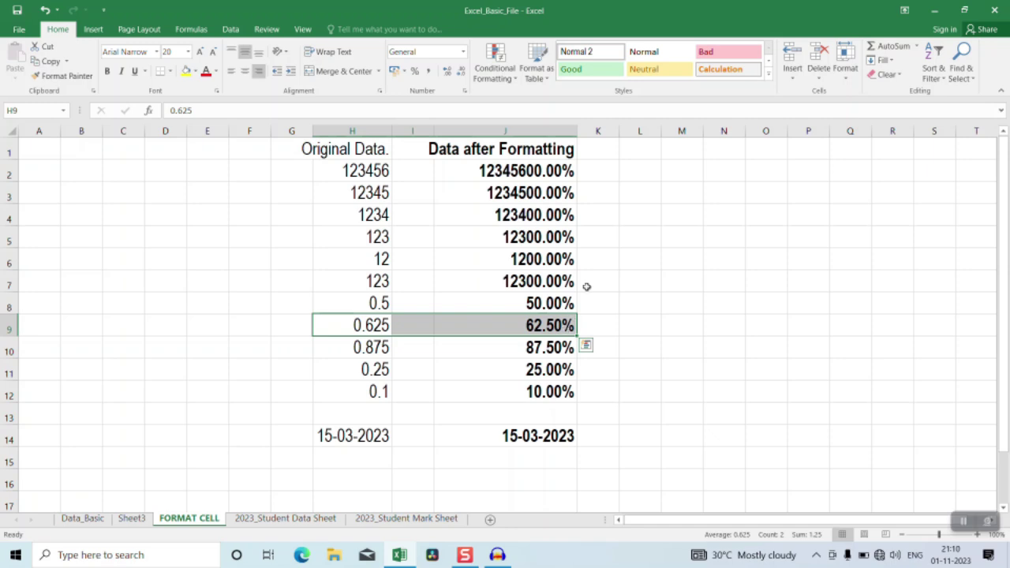
drag(554, 167, 542, 422)
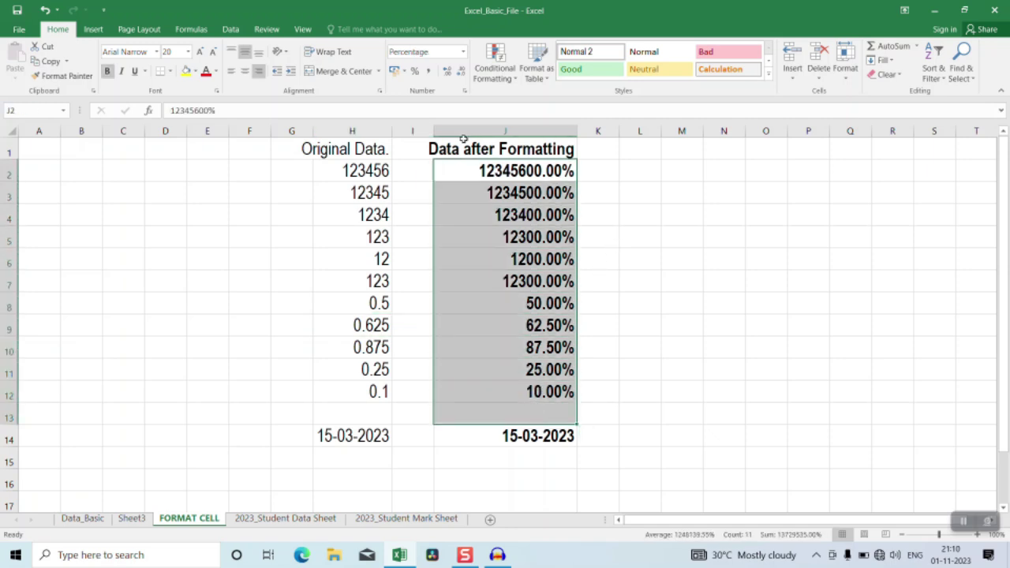
click(464, 52)
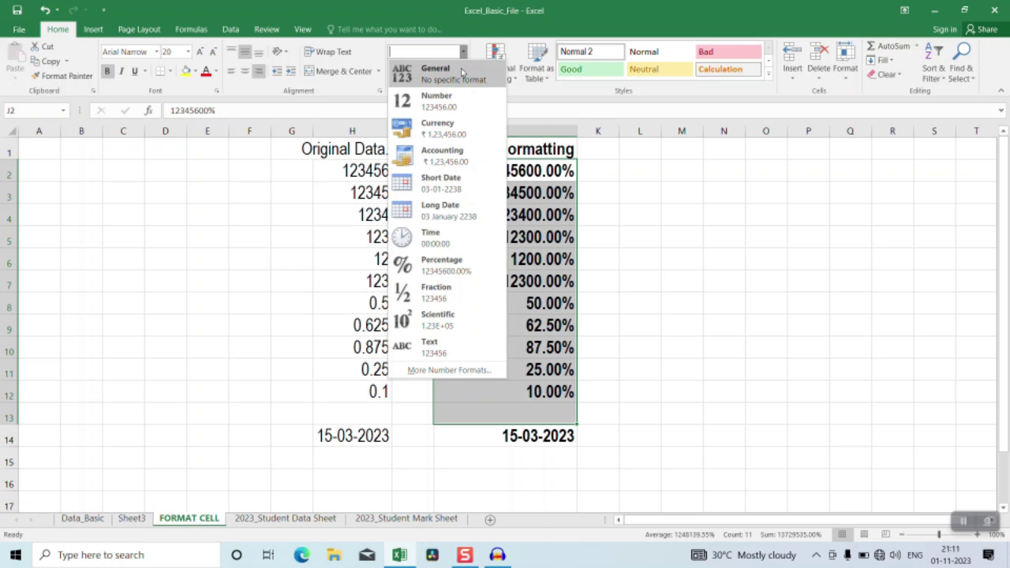
click(731, 354)
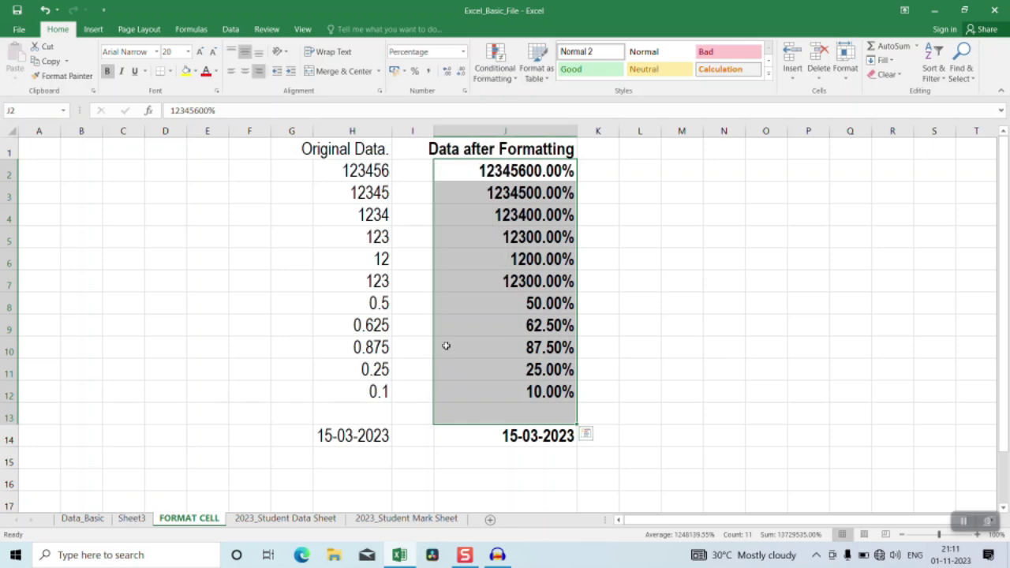
click(357, 325)
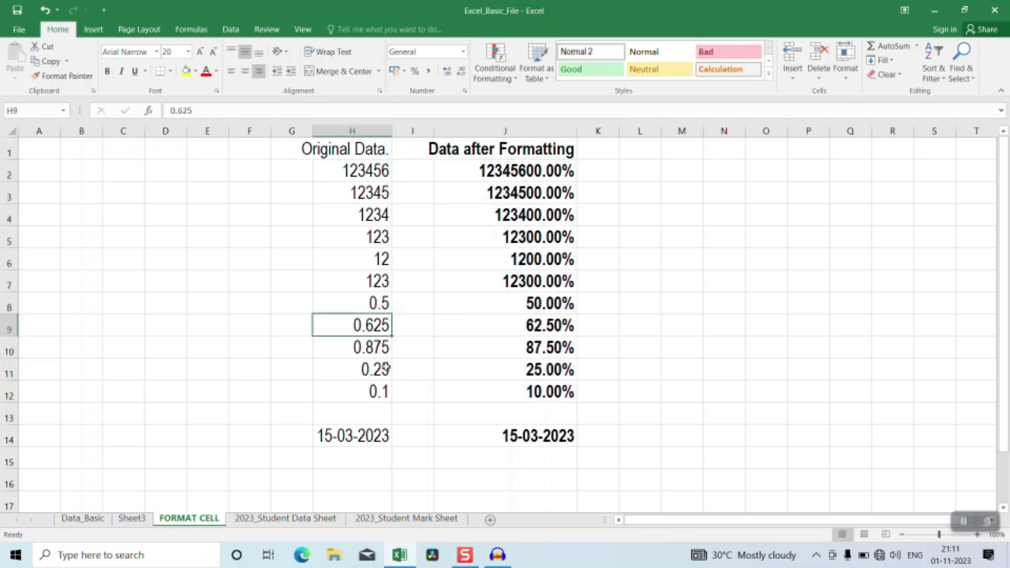
click(380, 347)
click(380, 372)
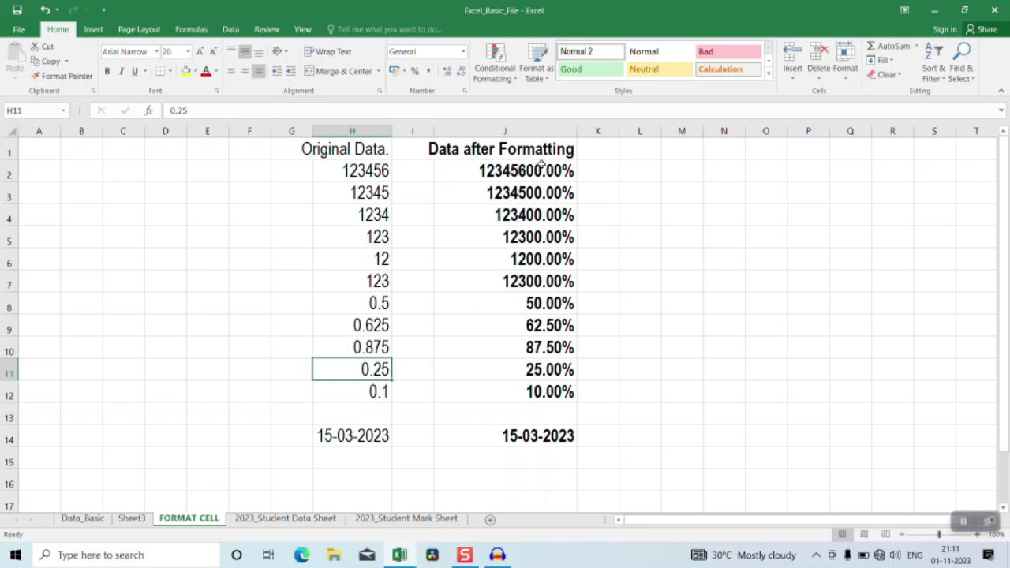
Apply the Fraction format to J2:J12 and return the range to the General format.
drag(542, 166, 539, 391)
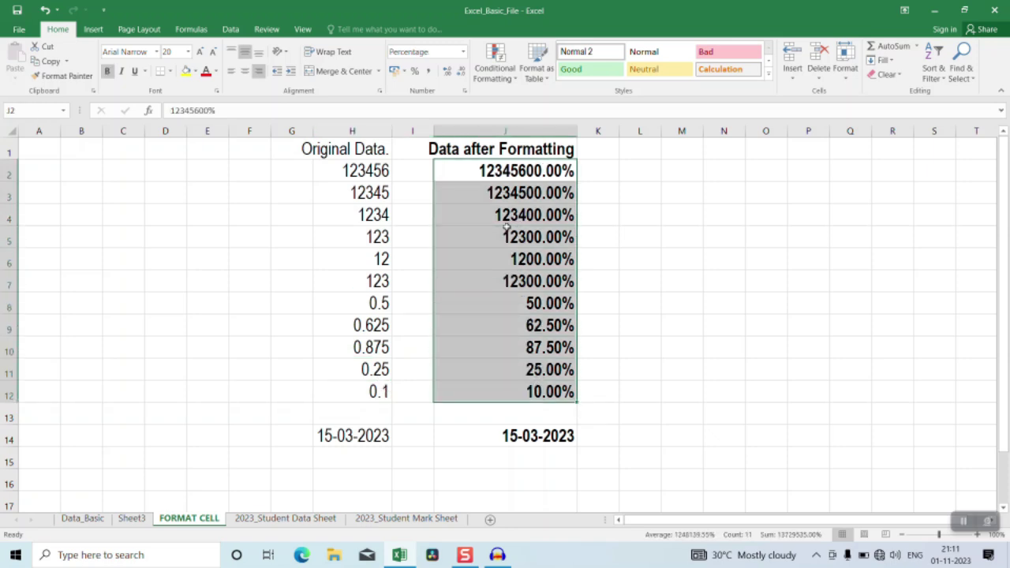
click(464, 53)
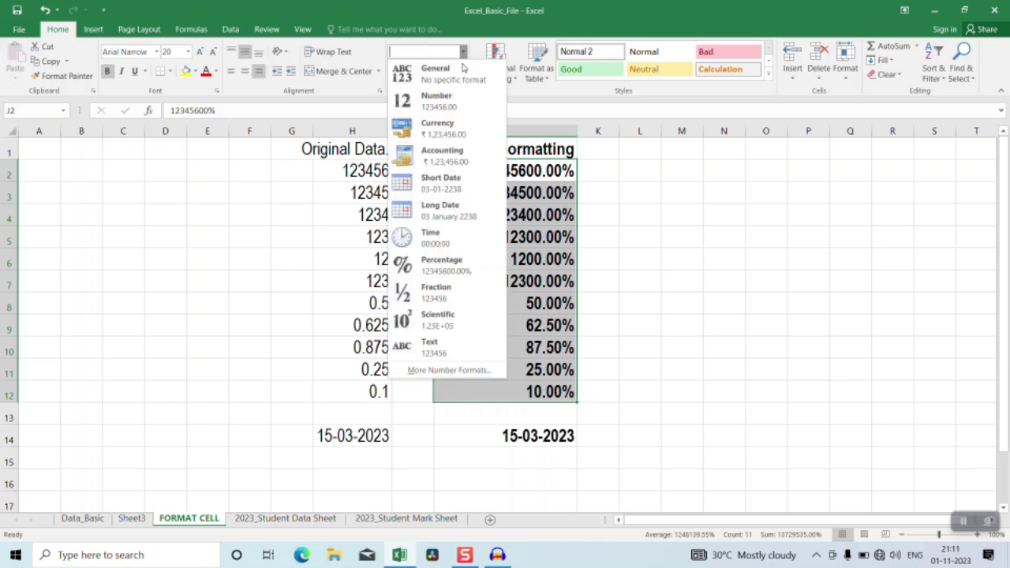
click(447, 293)
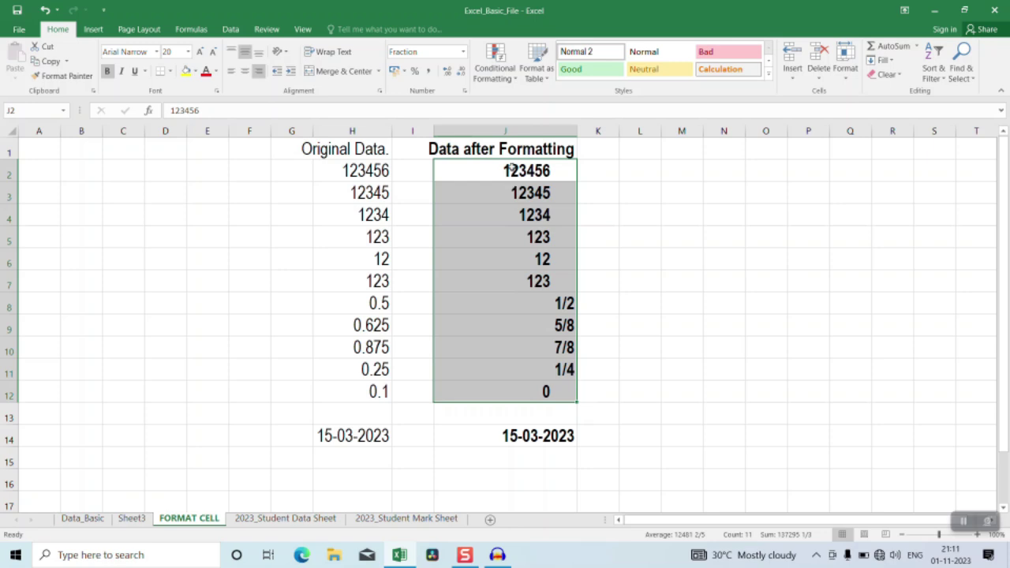
click(464, 52)
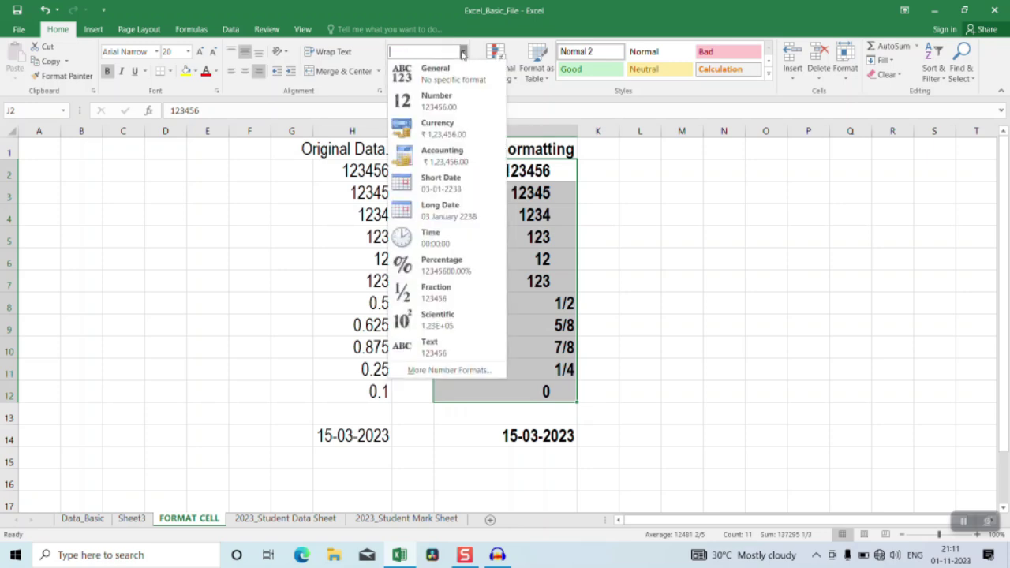
click(436, 75)
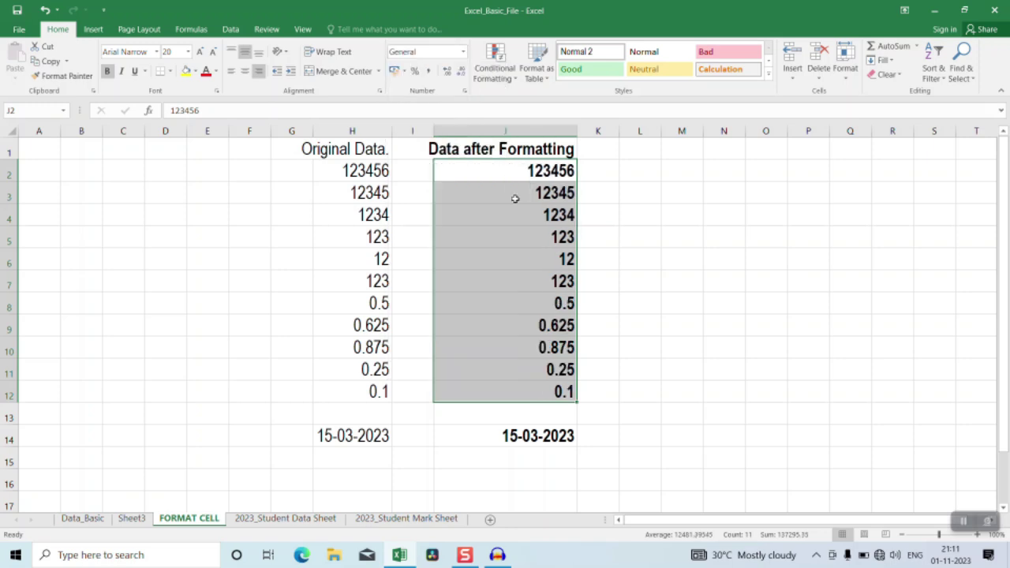
Apply the Scientific format with 2 decimal places to J2:J12 and inspect the notation in J2 and J8.
click(463, 52)
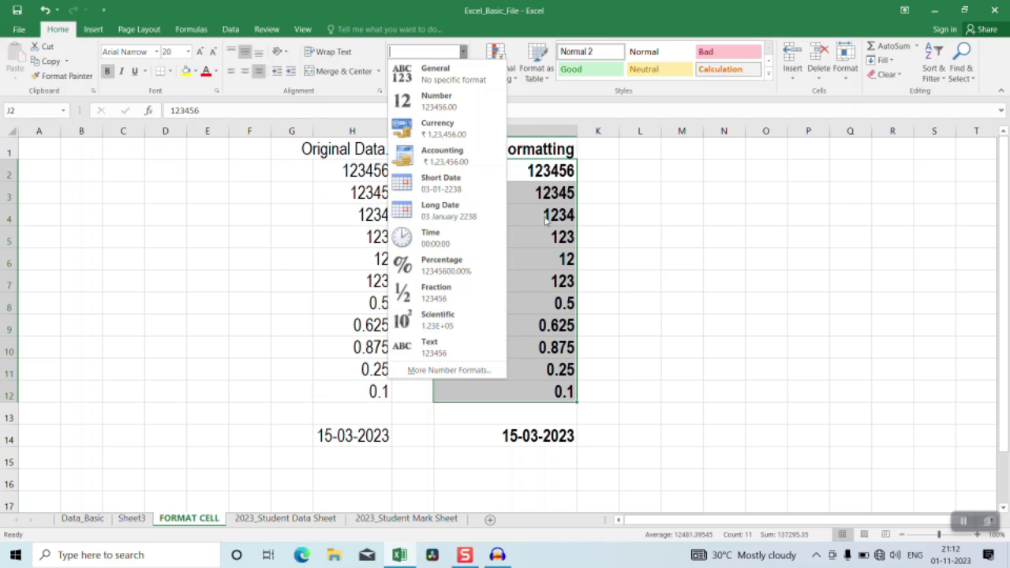
click(546, 171)
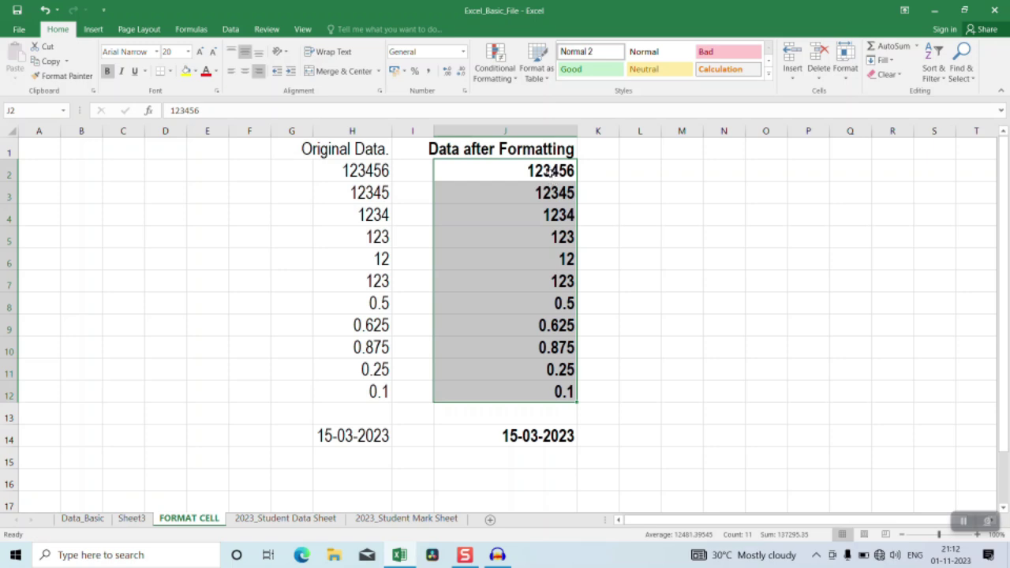
right_click(551, 172)
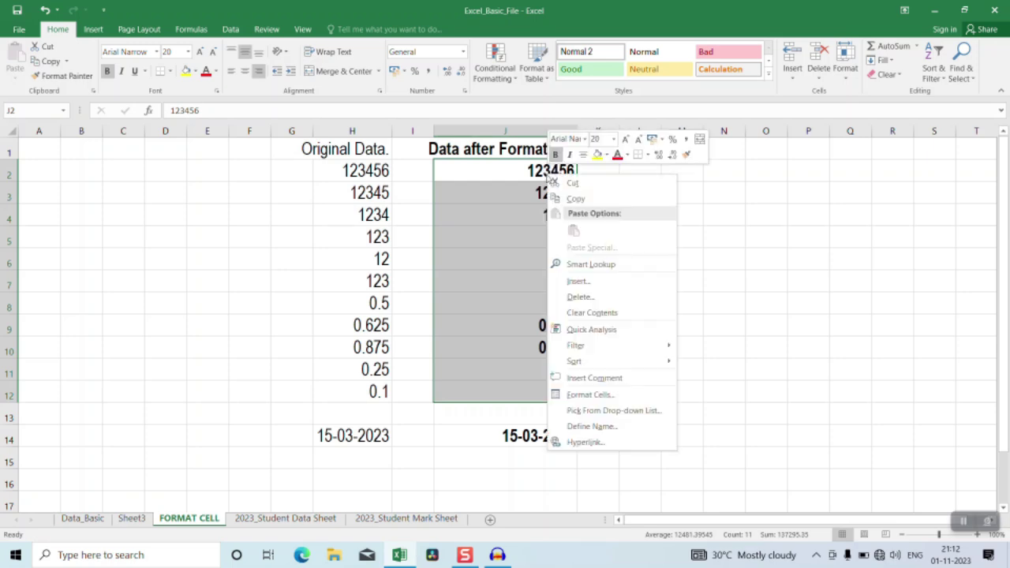
click(594, 396)
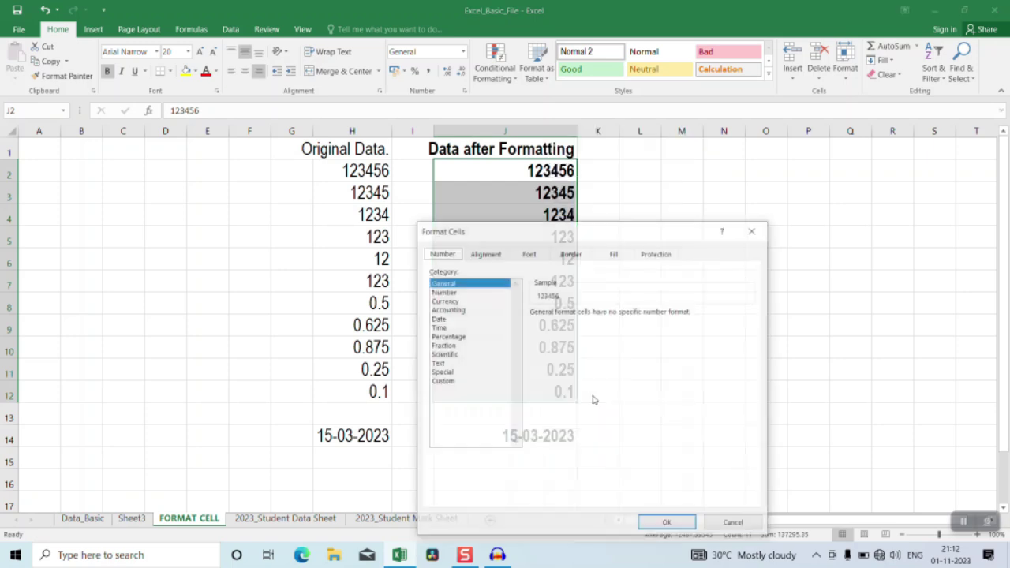
click(450, 354)
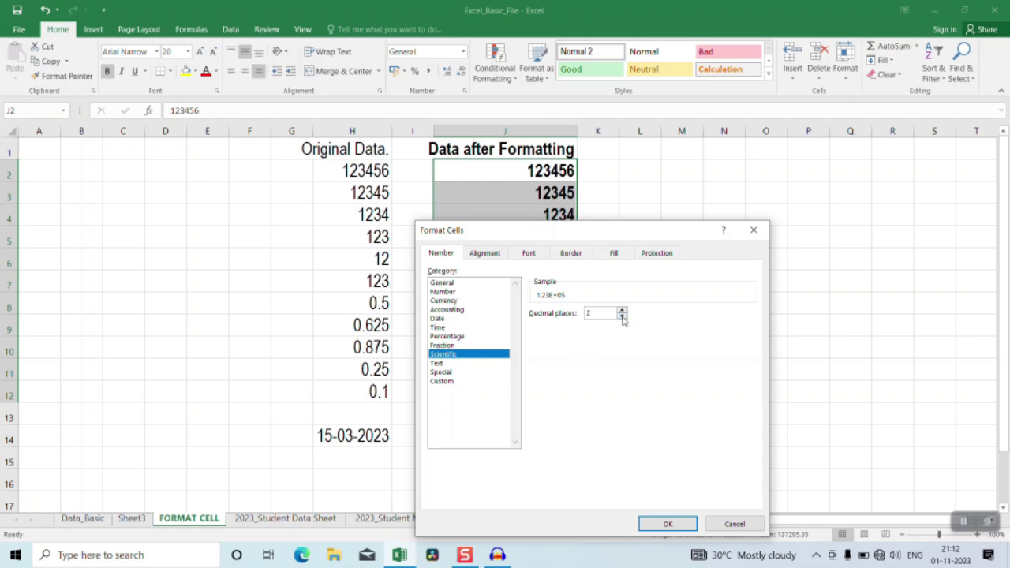
click(667, 525)
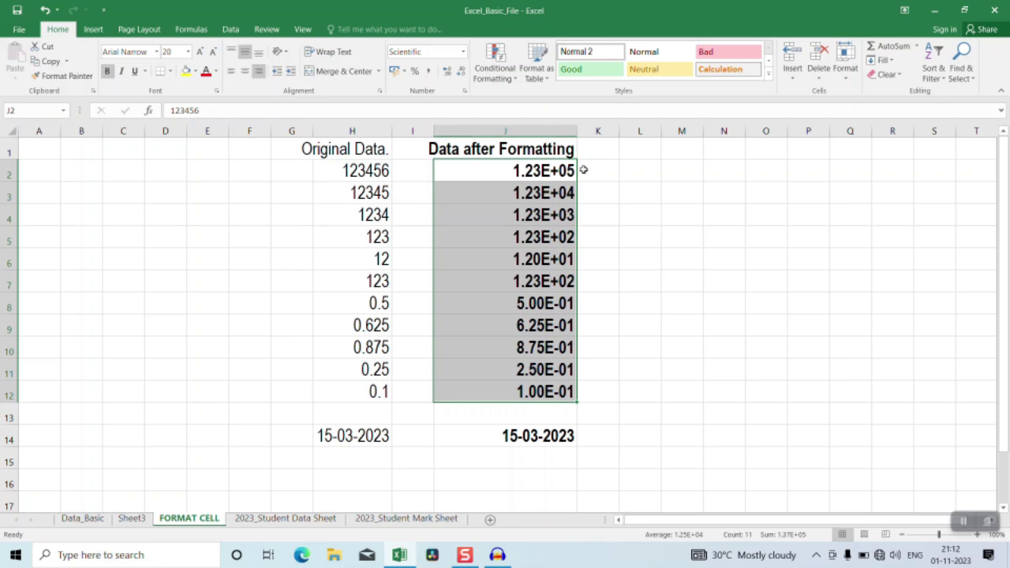
drag(557, 172, 543, 395)
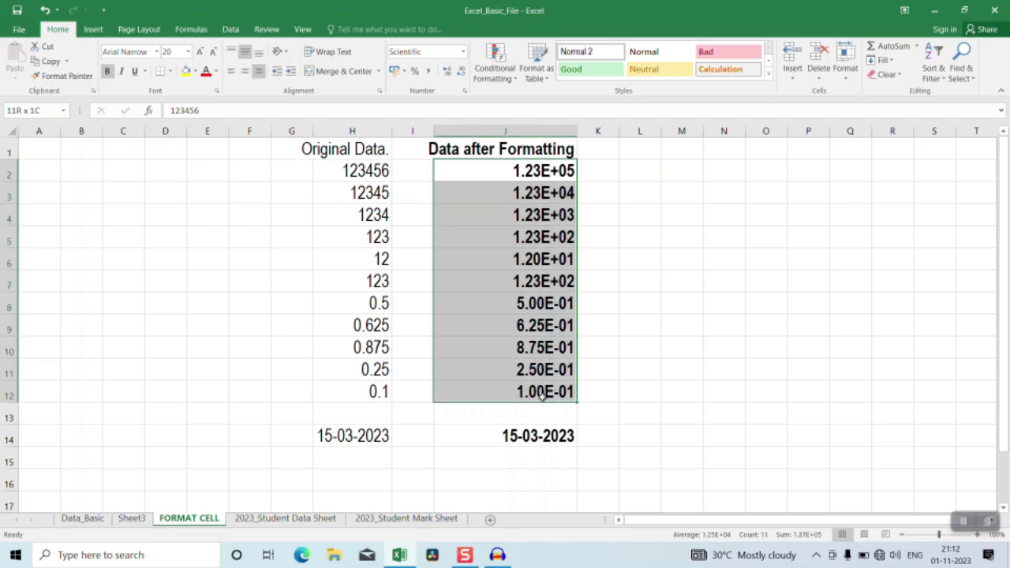
click(566, 171)
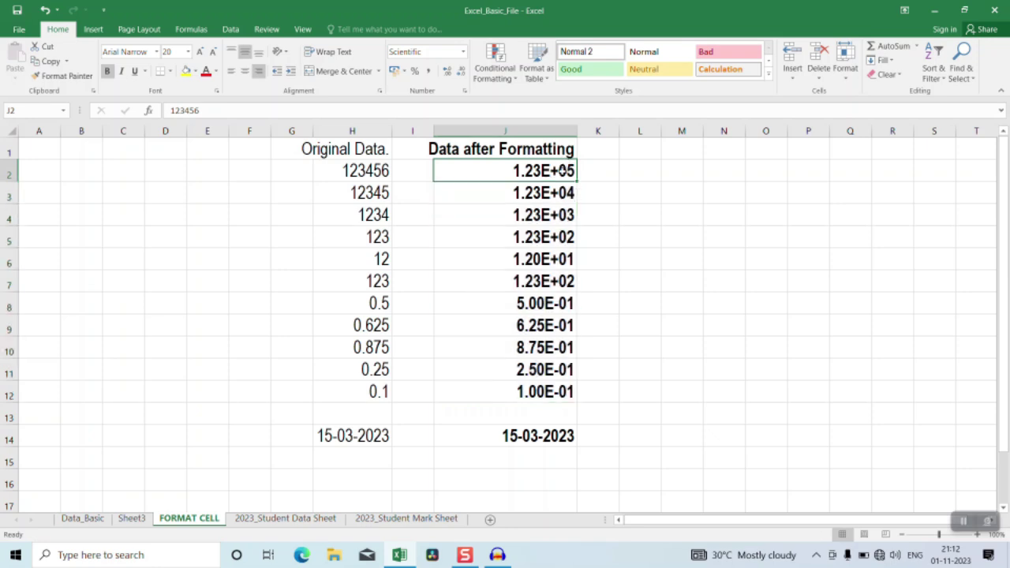
click(569, 306)
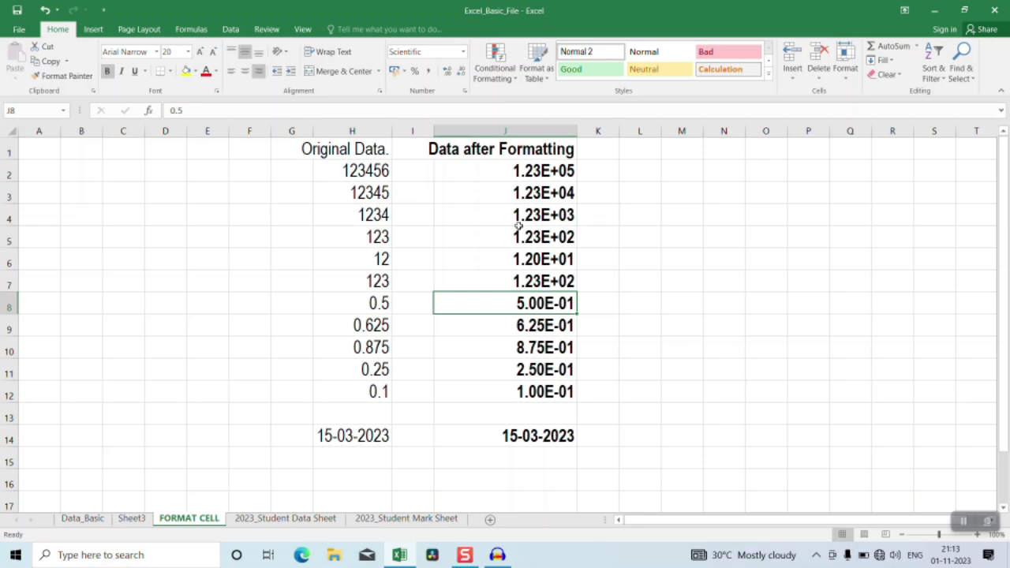
Return the cells J2:J13 to the General format.
click(463, 52)
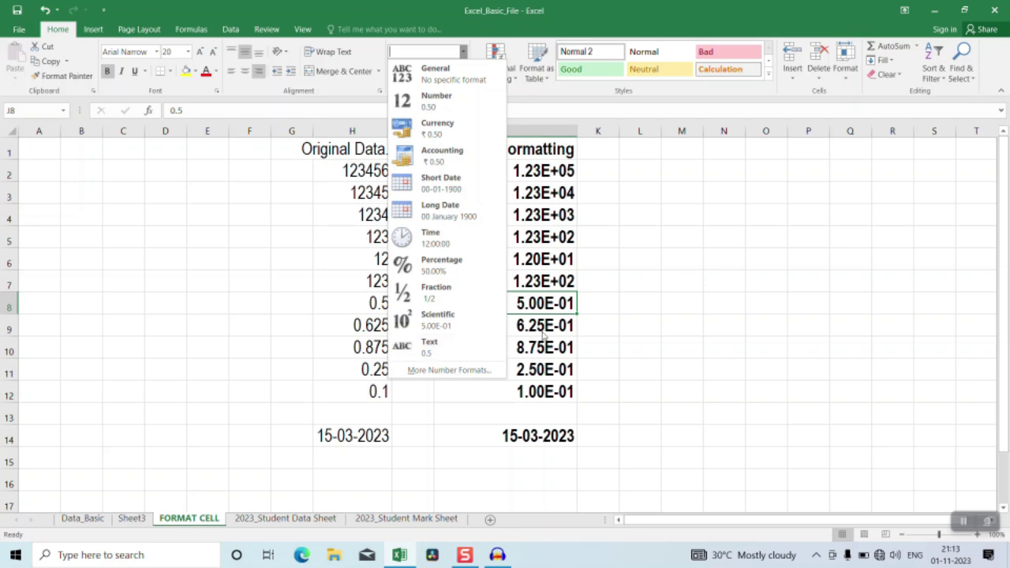
click(542, 154)
drag(543, 175, 545, 414)
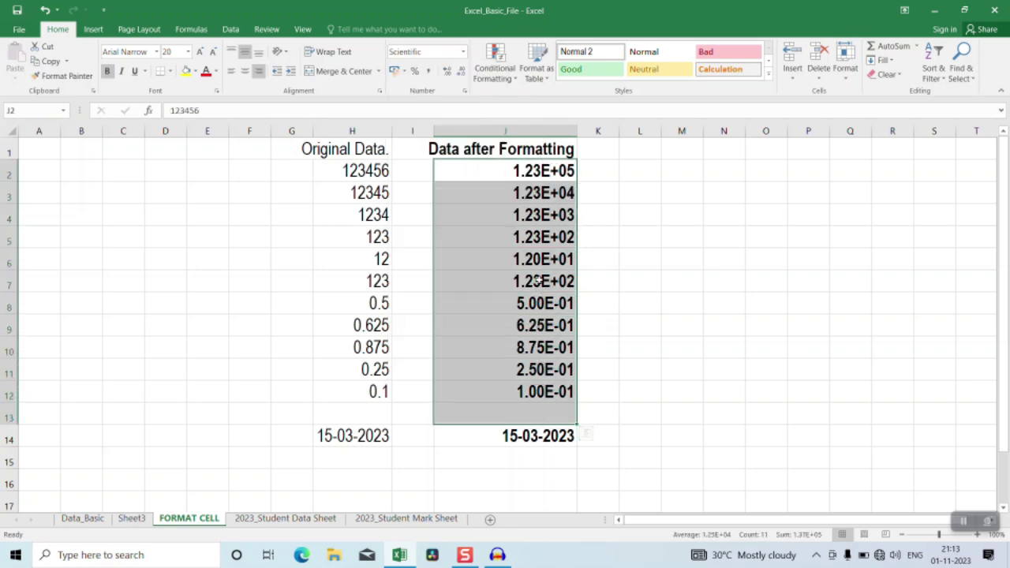
right_click(538, 280)
click(594, 228)
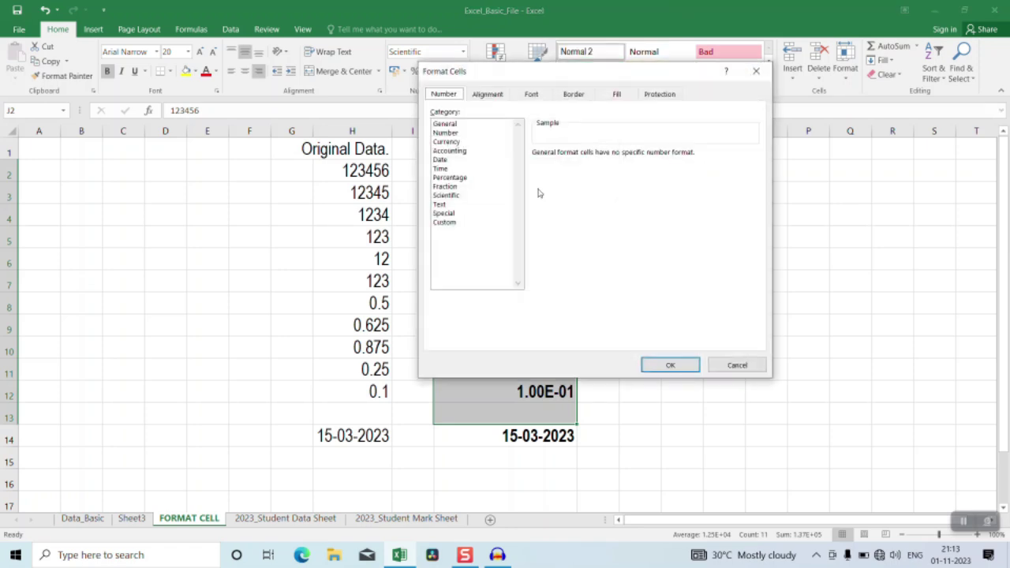
click(454, 126)
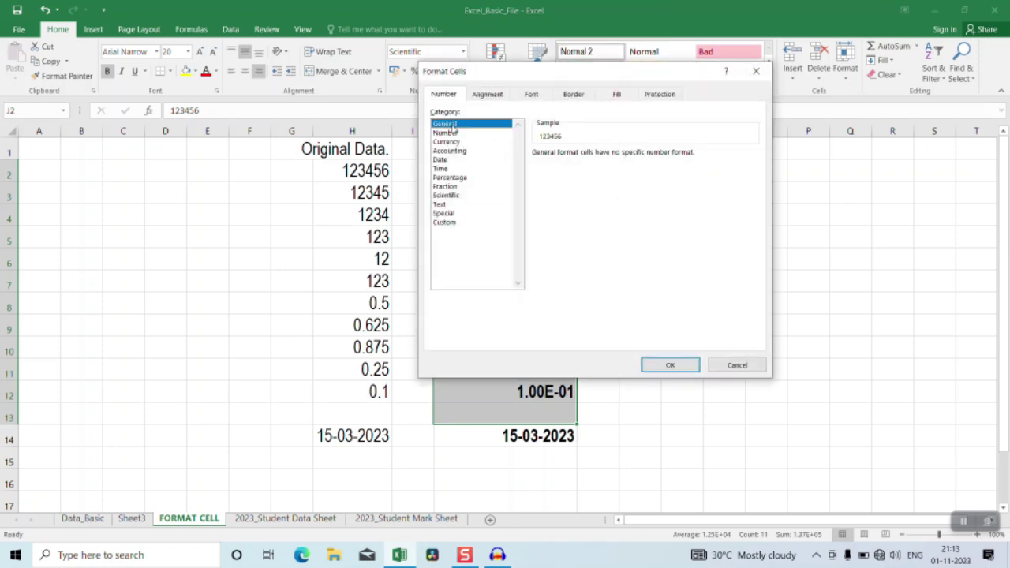
click(681, 365)
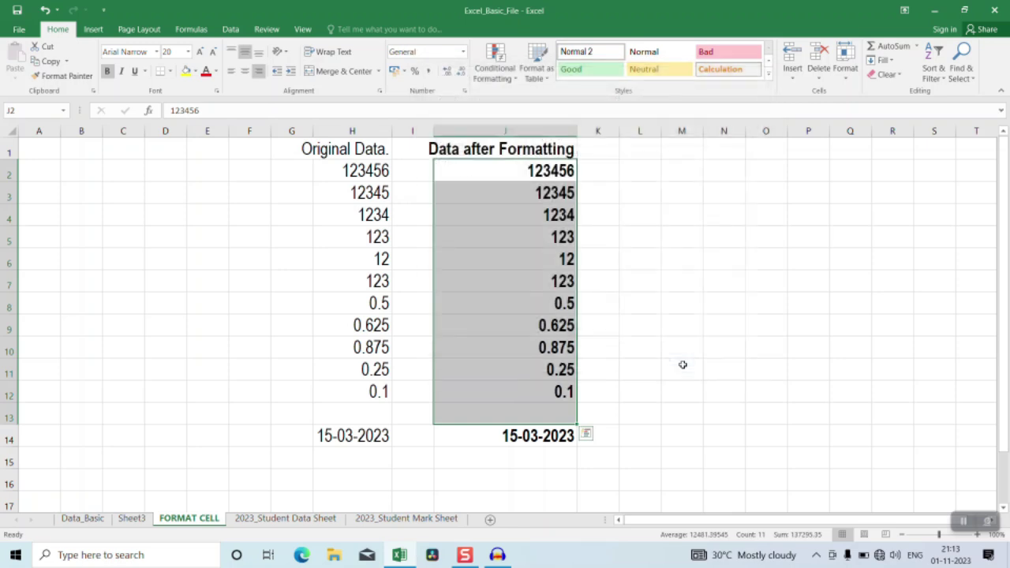
click(632, 331)
Compare cells H7 and J7, and clear the contents of J7.
click(365, 281)
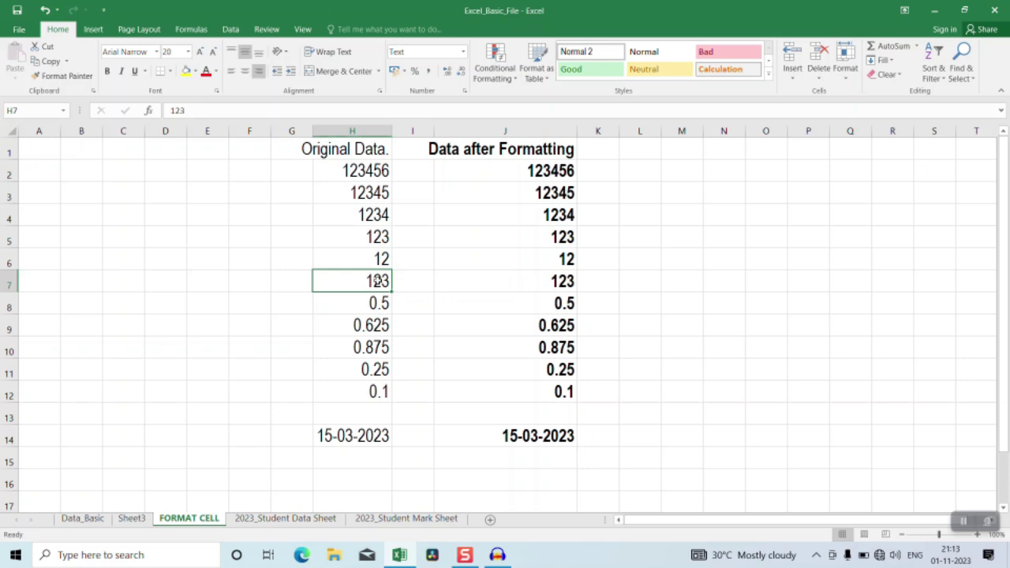
click(545, 278)
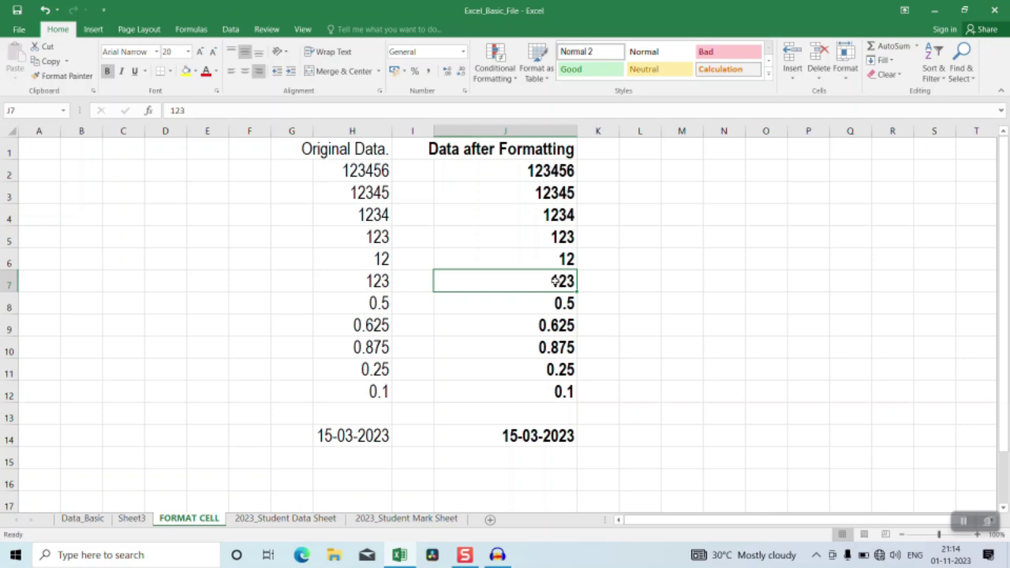
drag(537, 285, 641, 297)
drag(529, 277, 558, 273)
key(Delete)
Apply the Text format to the empty cell J7 and enter 0123 in it.
right_click(554, 282)
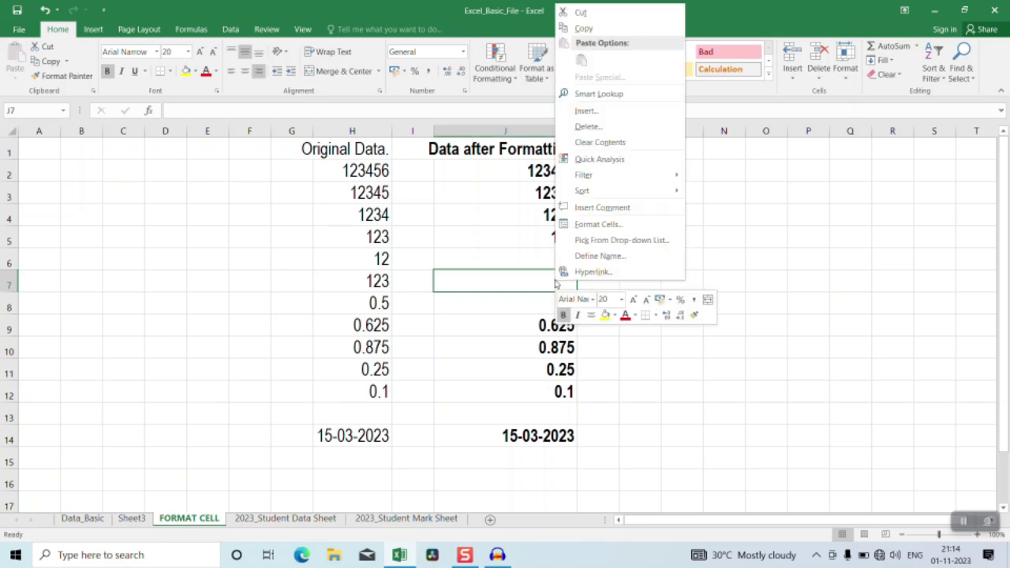
click(584, 224)
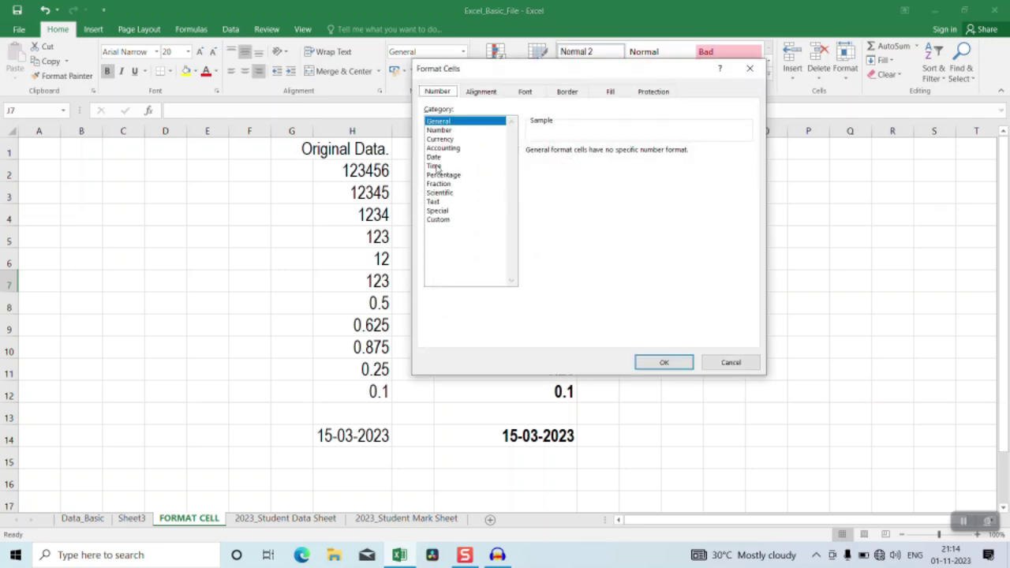
click(437, 204)
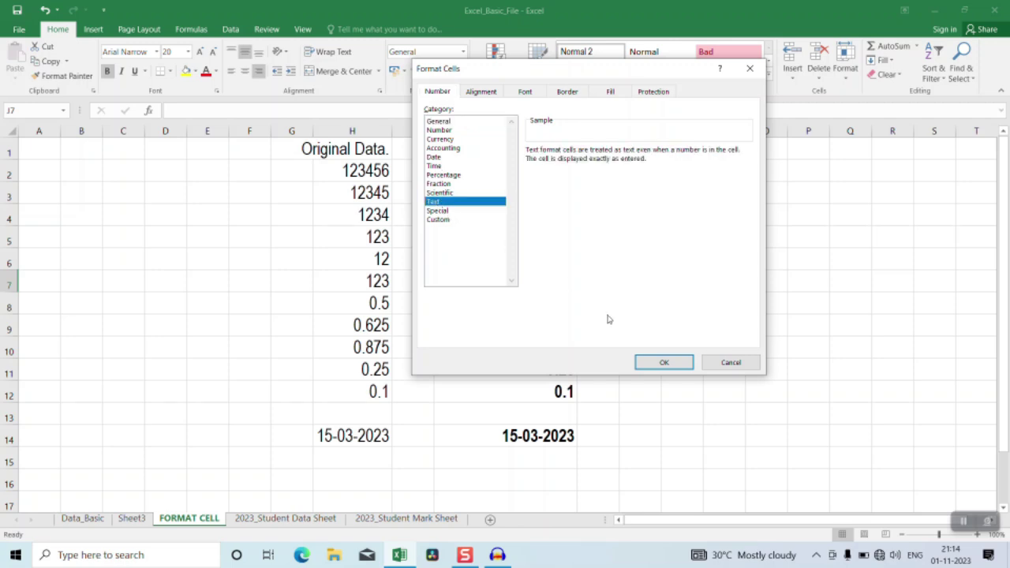
click(652, 363)
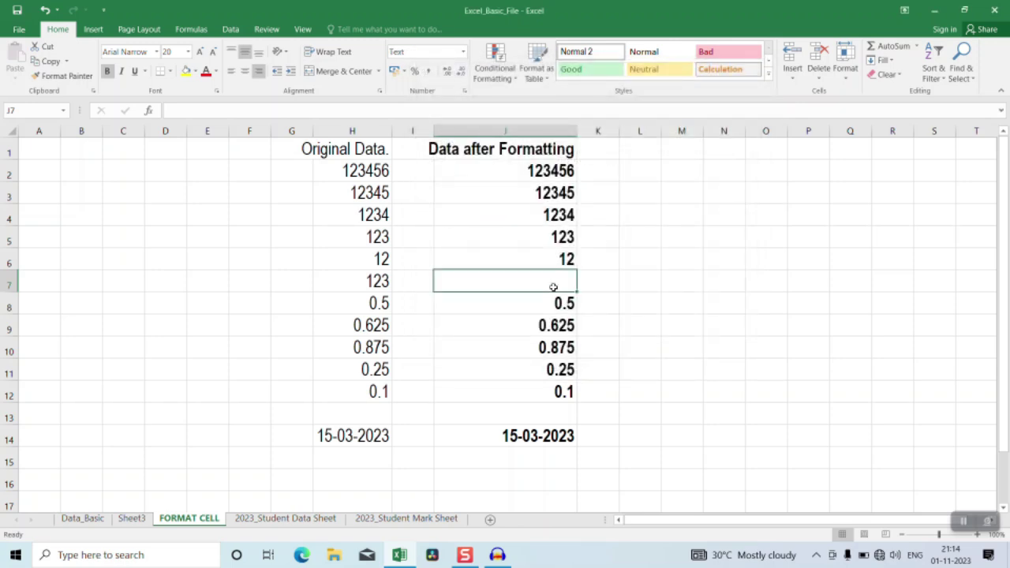
text(0123)
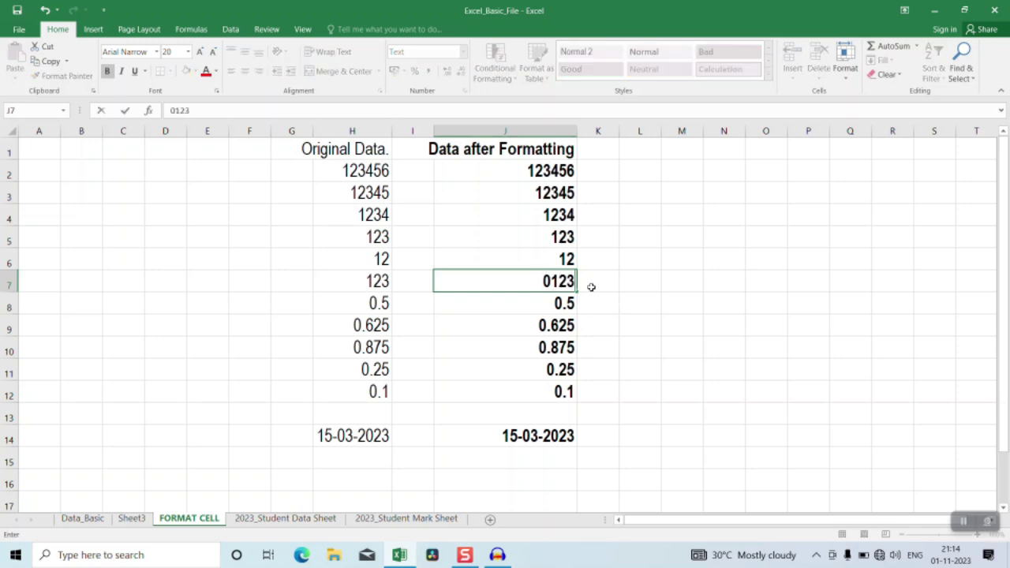
key(Return)
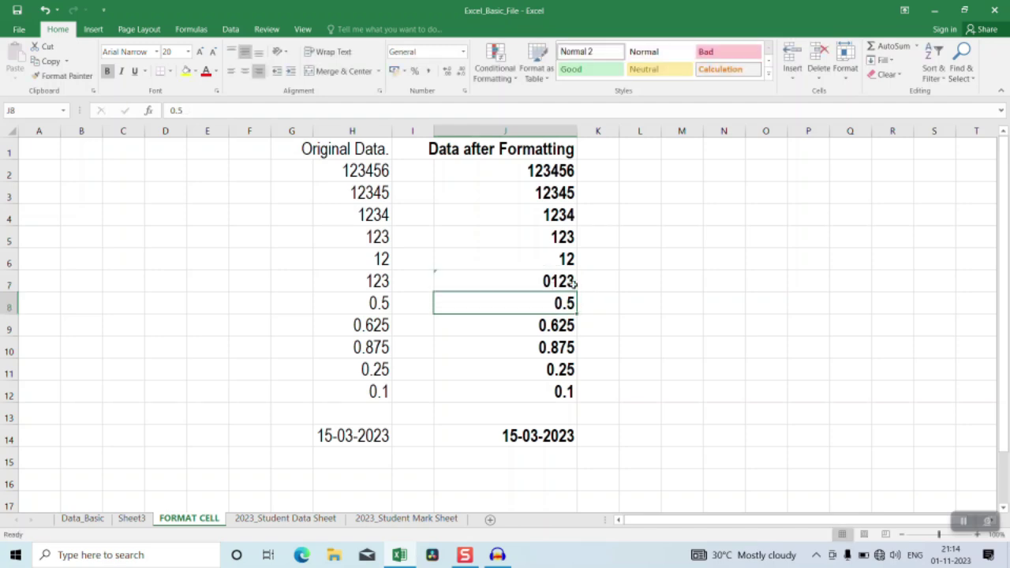
Replace the value in H7 of the Original Data column with 0123.
click(366, 283)
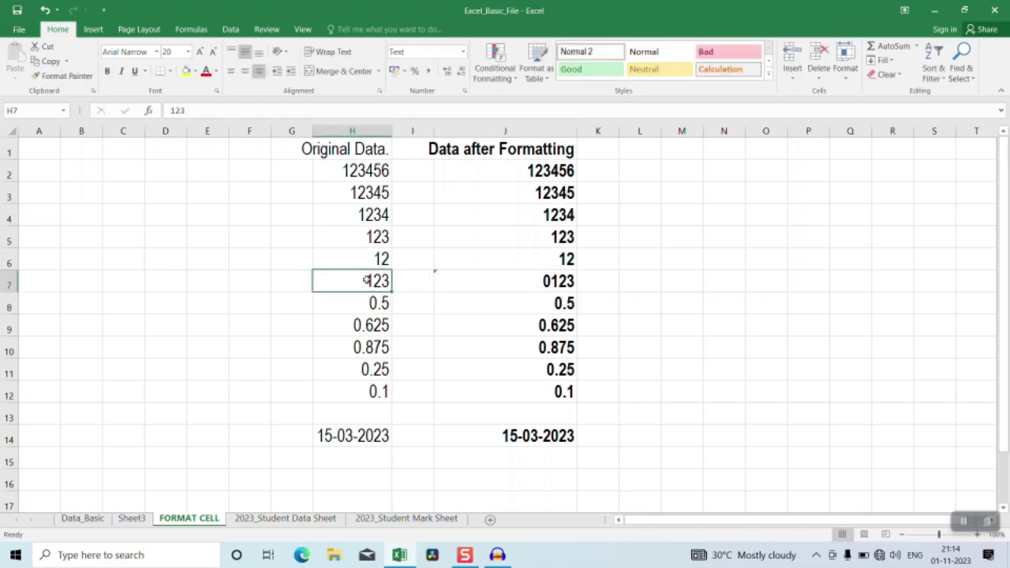
key(BackSpace)
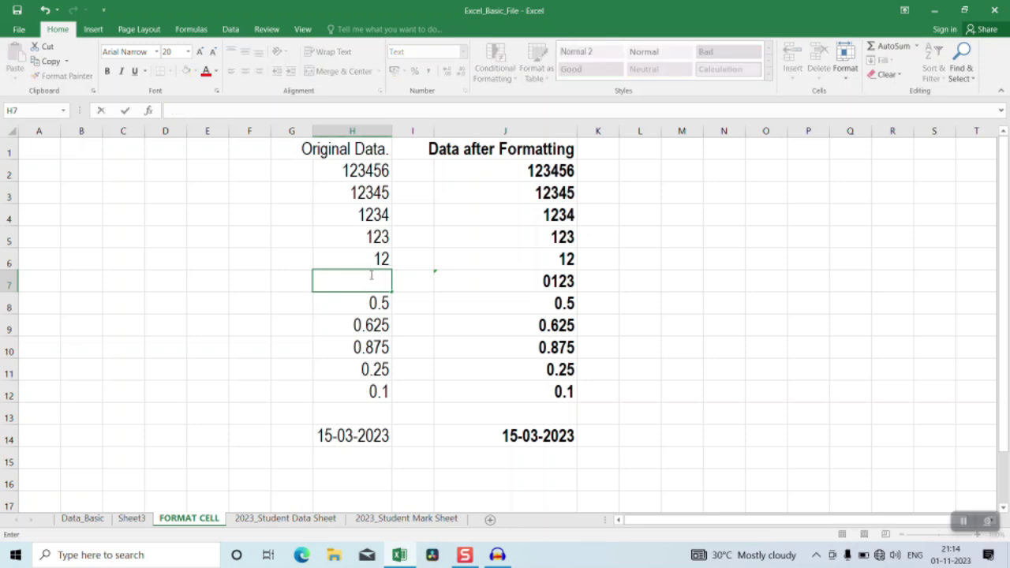
text(0123)
key(Return)
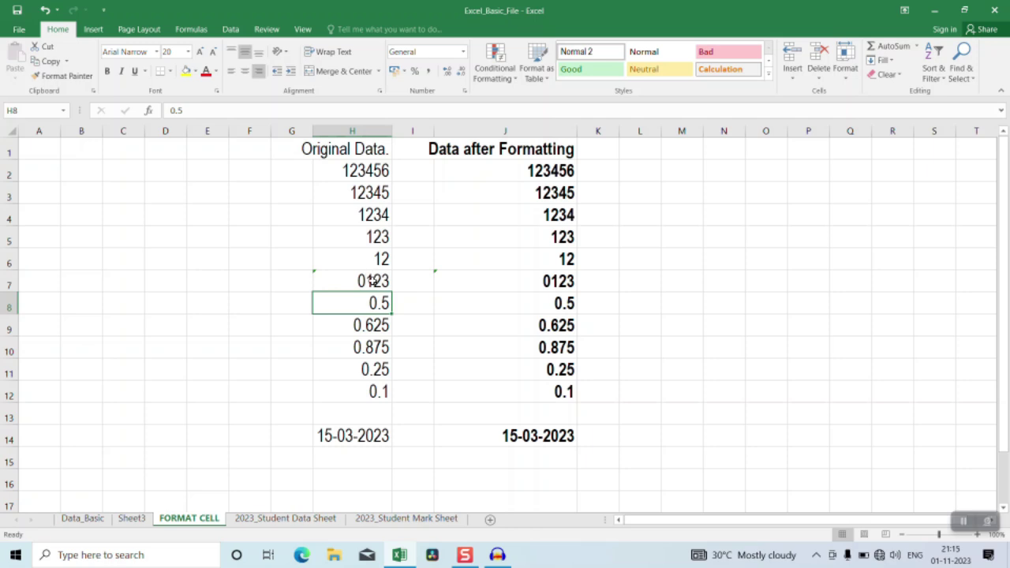
Convert the number stored as text in H7 to a real number.
click(364, 284)
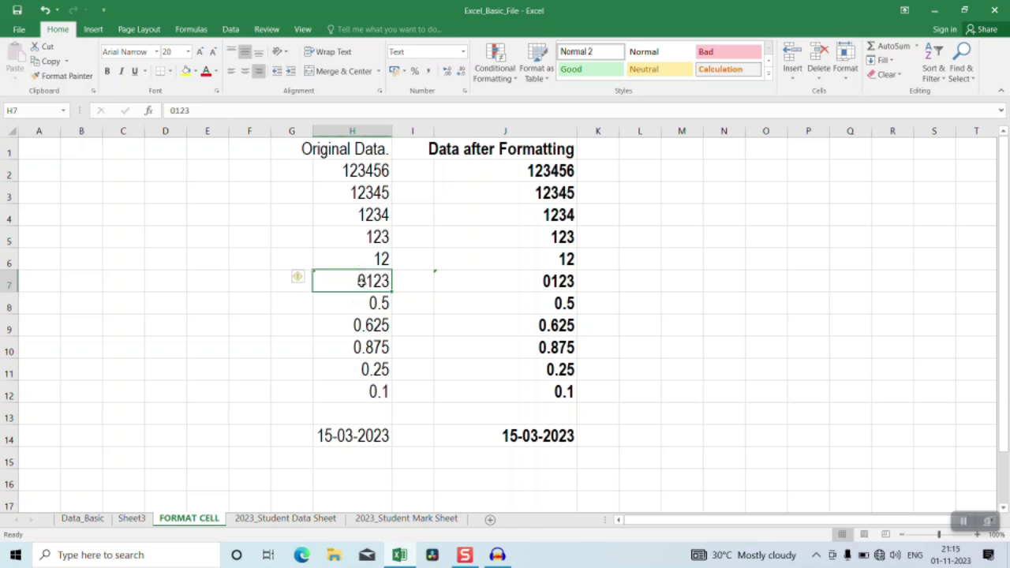
click(299, 279)
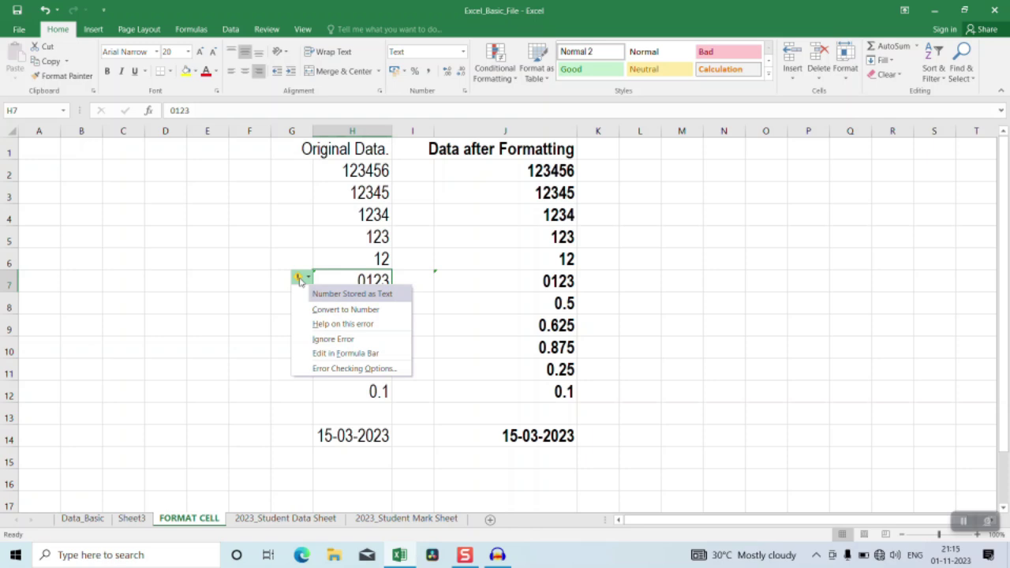
click(322, 315)
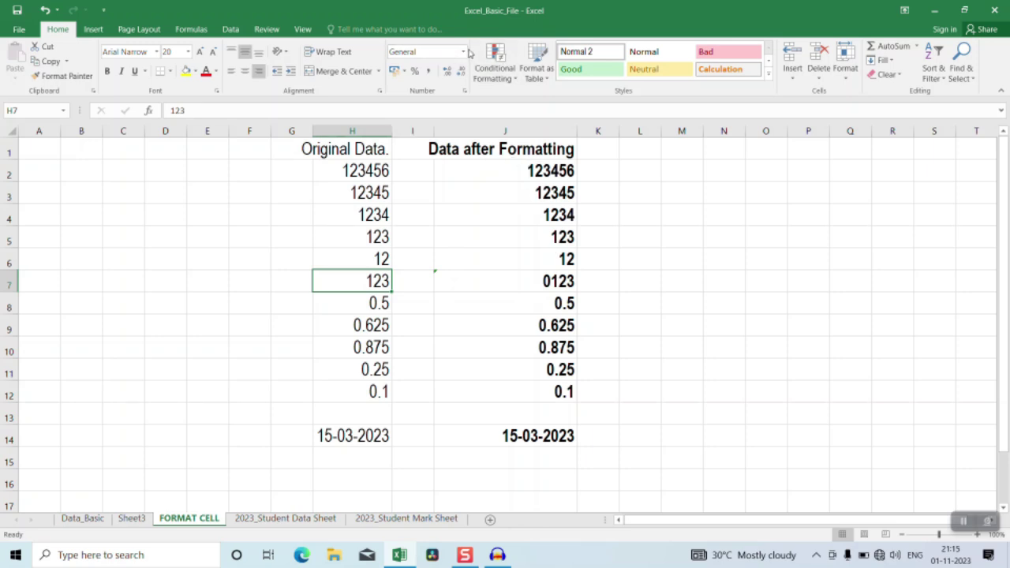
click(465, 53)
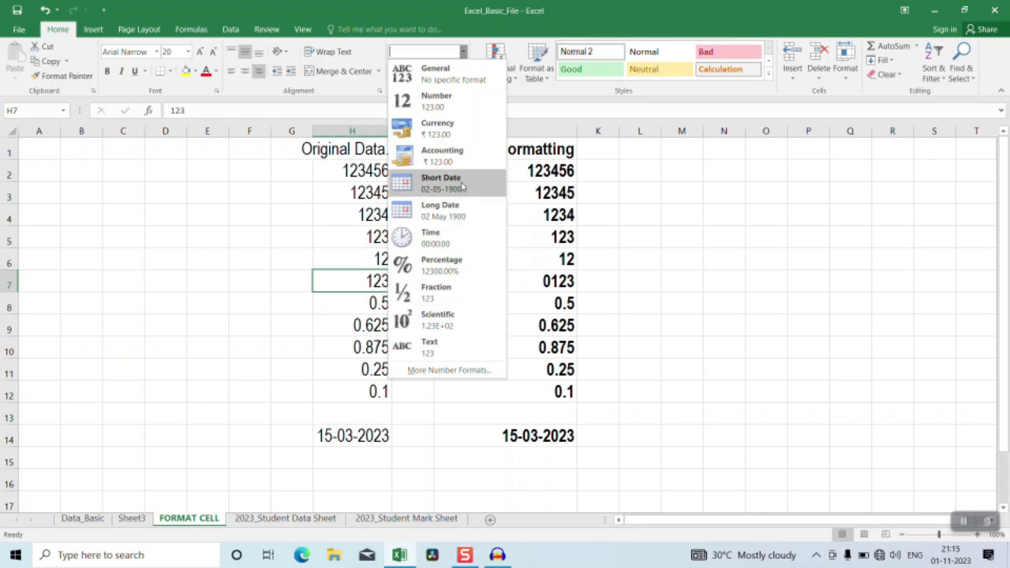
click(565, 517)
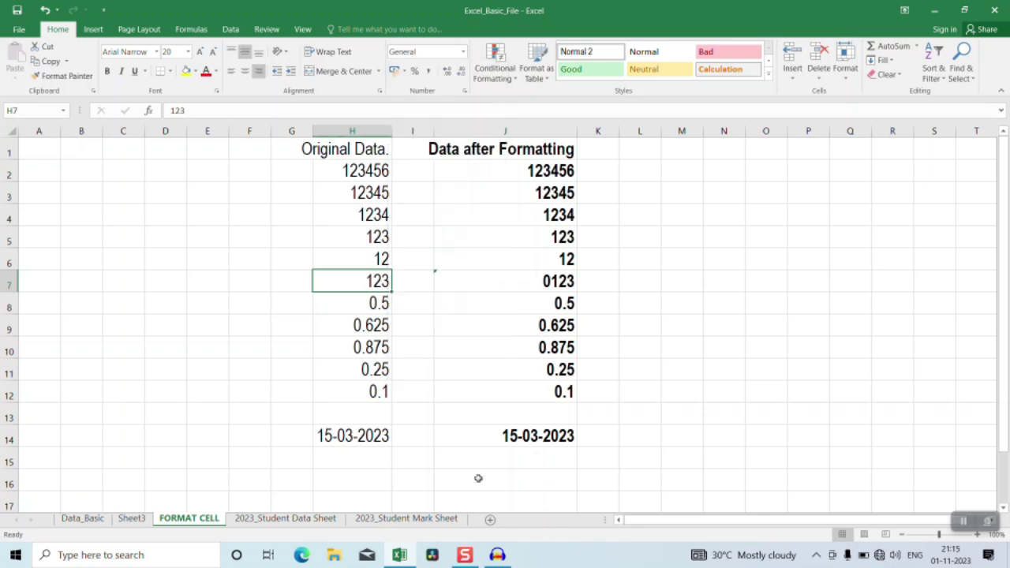
click(368, 436)
double_click(366, 436)
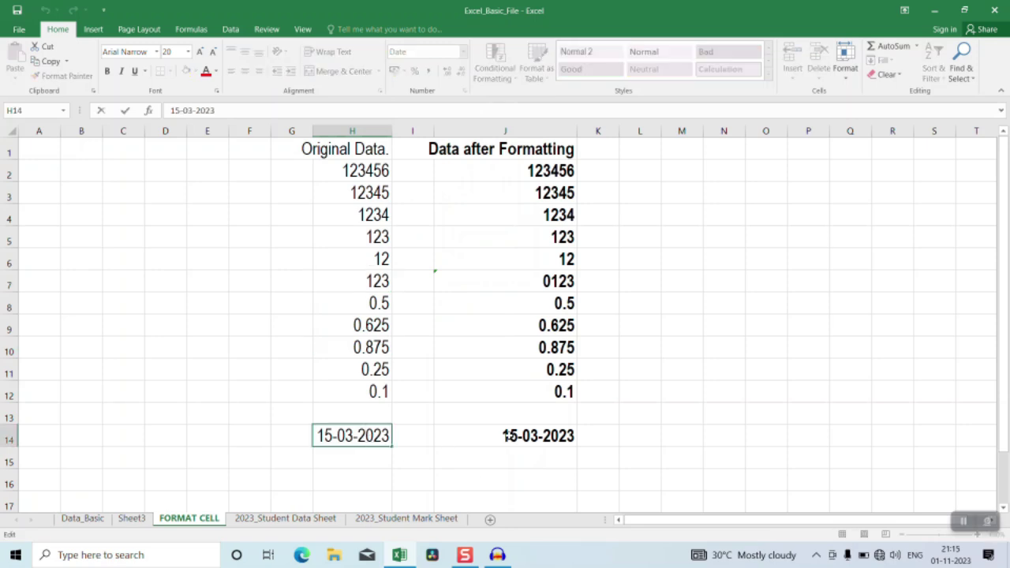
Copy the date in J14 and paste it into J15:J16.
click(544, 435)
right_click(567, 437)
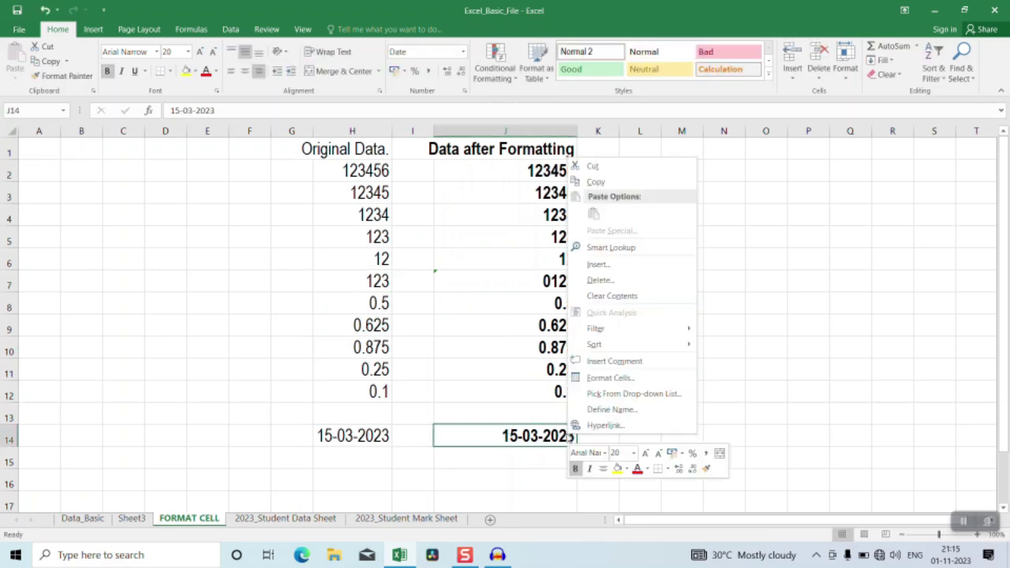
click(604, 183)
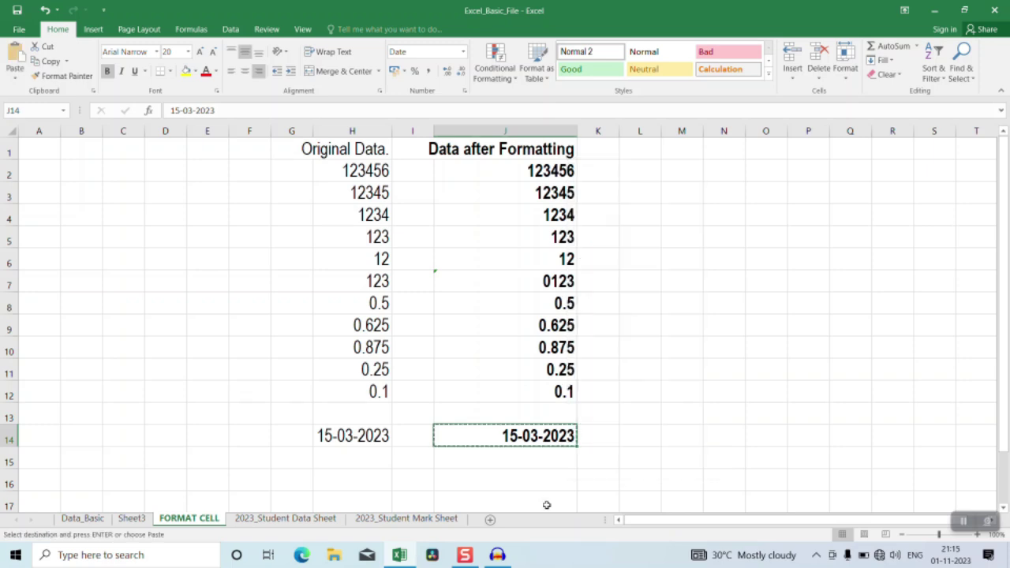
drag(546, 448, 546, 480)
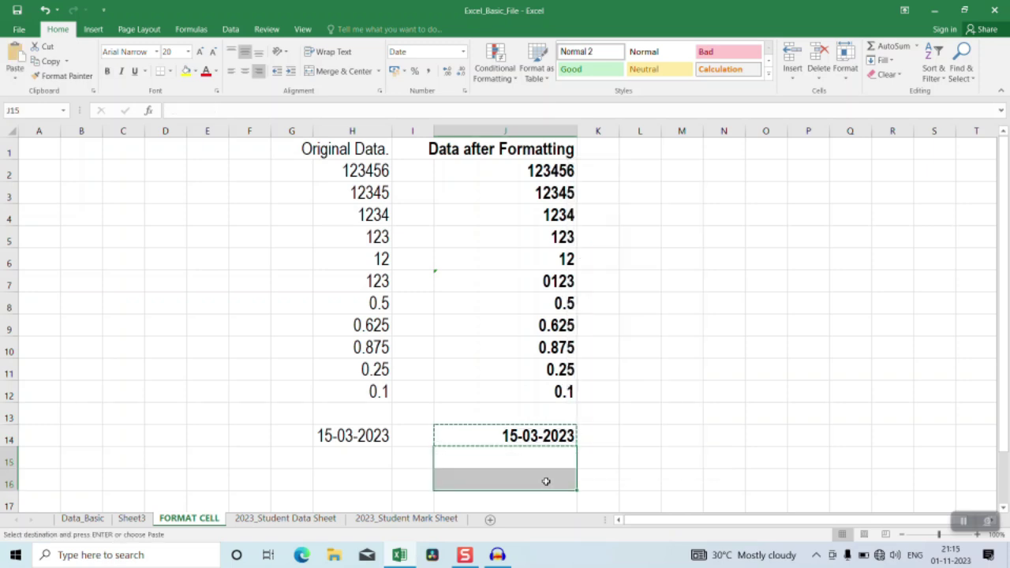
right_click(546, 480)
click(573, 261)
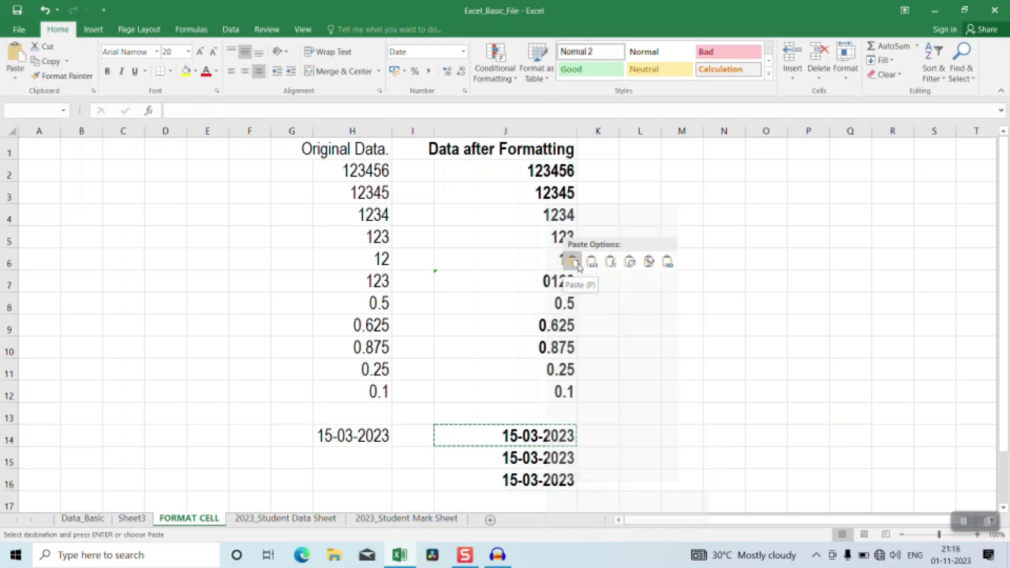
Format the date in J14 with the *14 March 2012 date type, keeping the English (India) locale.
click(557, 435)
right_click(558, 436)
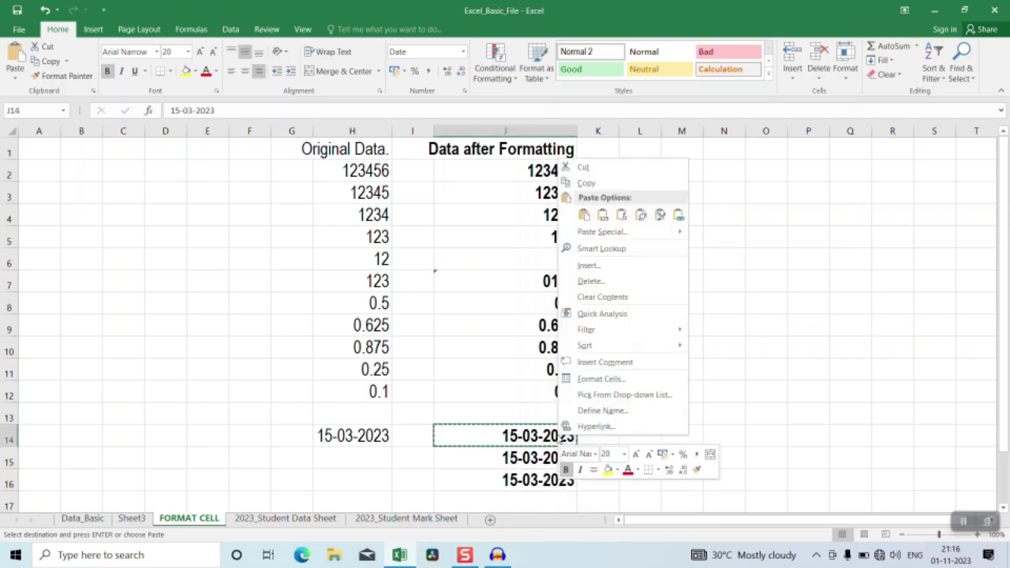
click(597, 379)
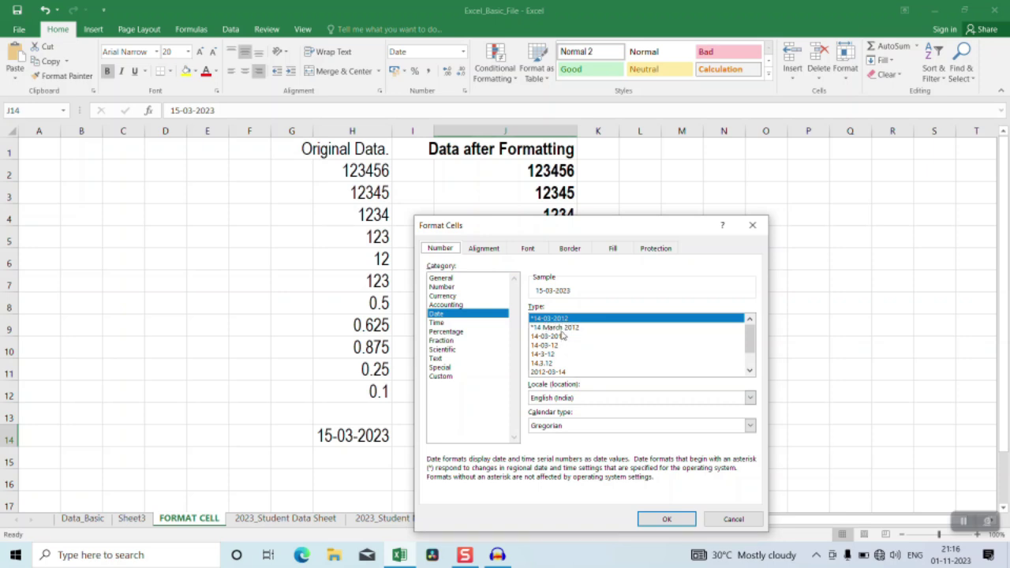
click(561, 328)
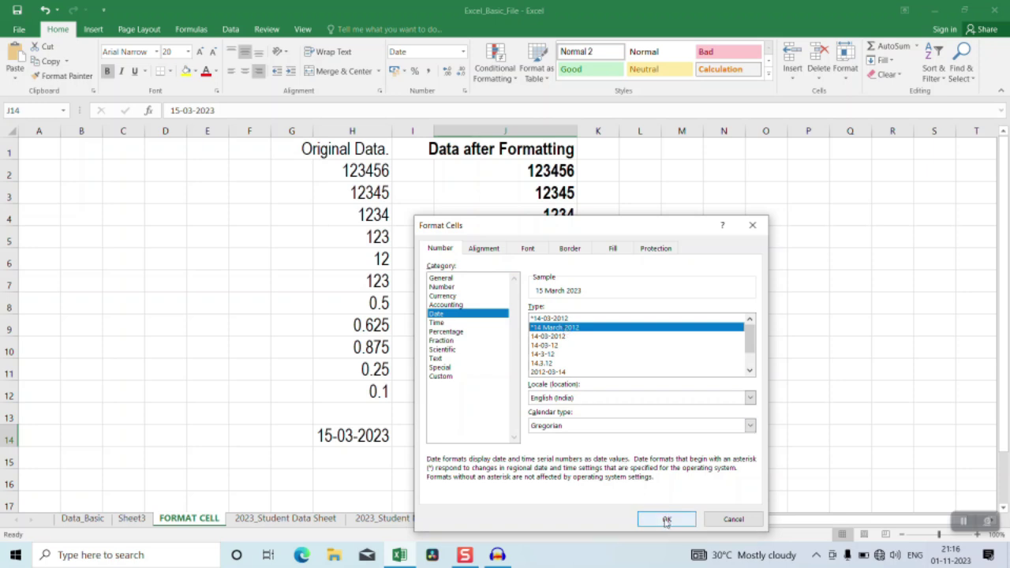
scroll(562, 336, down, 1)
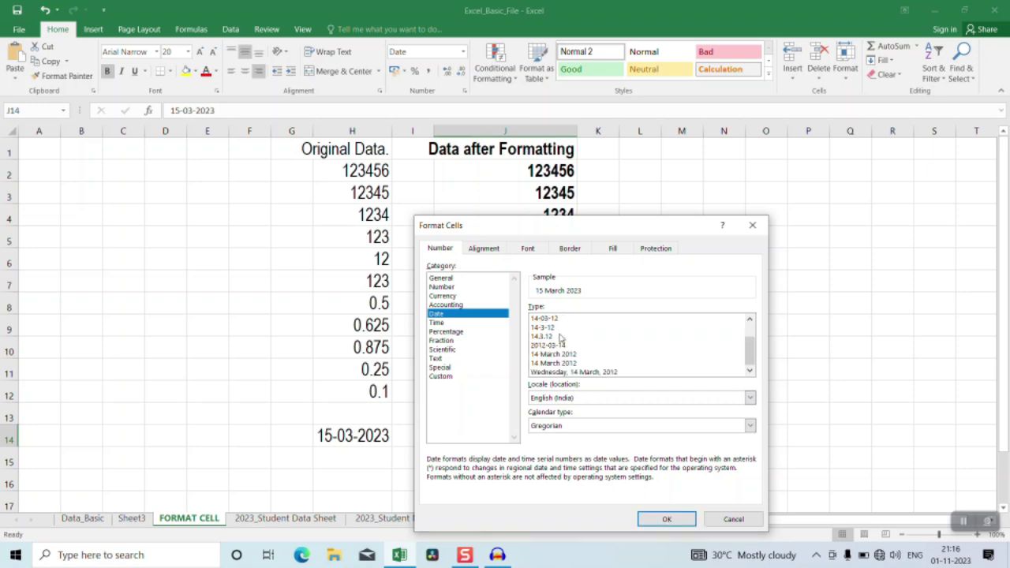
click(751, 321)
click(752, 321)
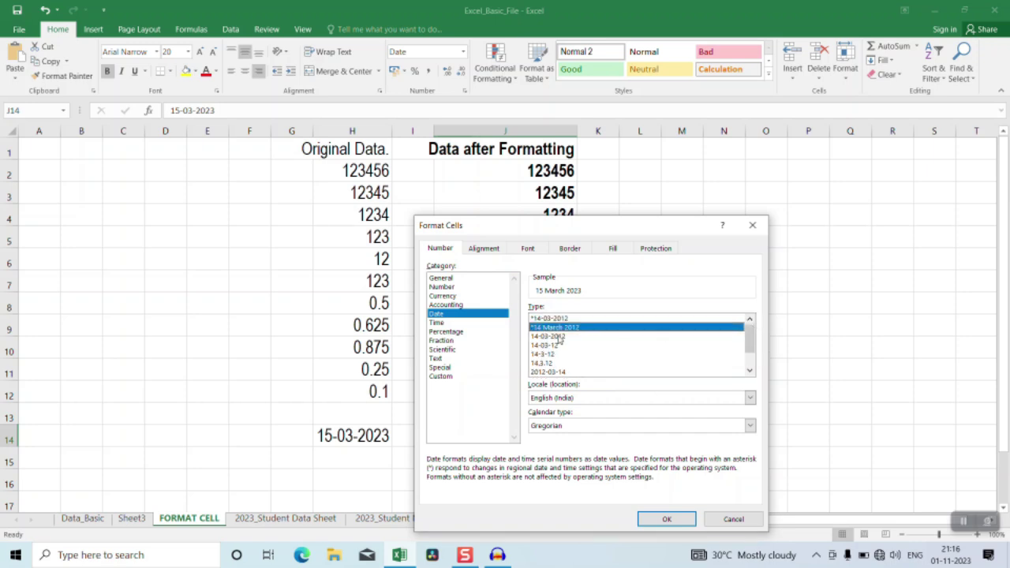
click(673, 520)
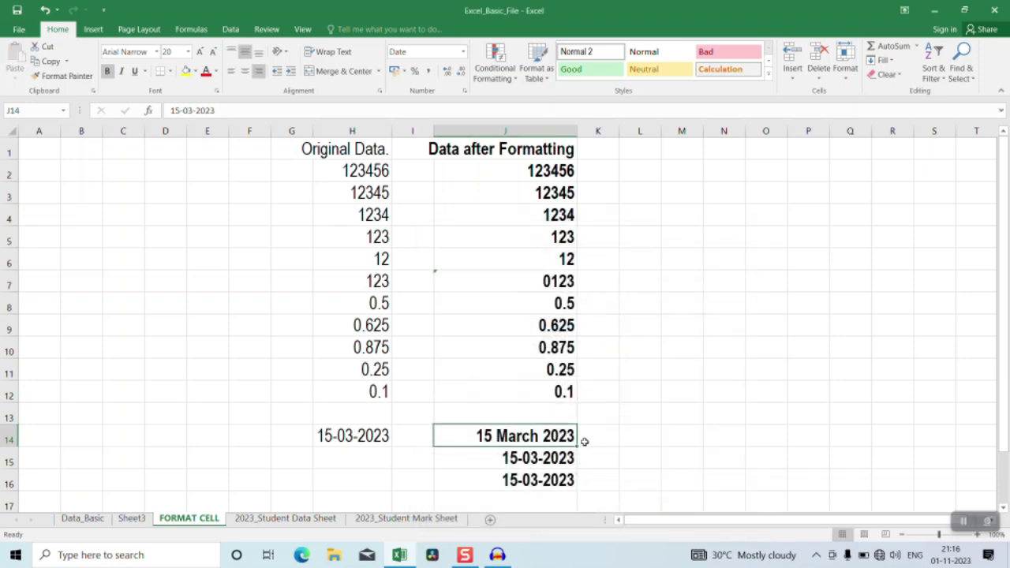
Format the date in J15 with the two-digit-year date type 14-03-12.
click(559, 458)
right_click(560, 458)
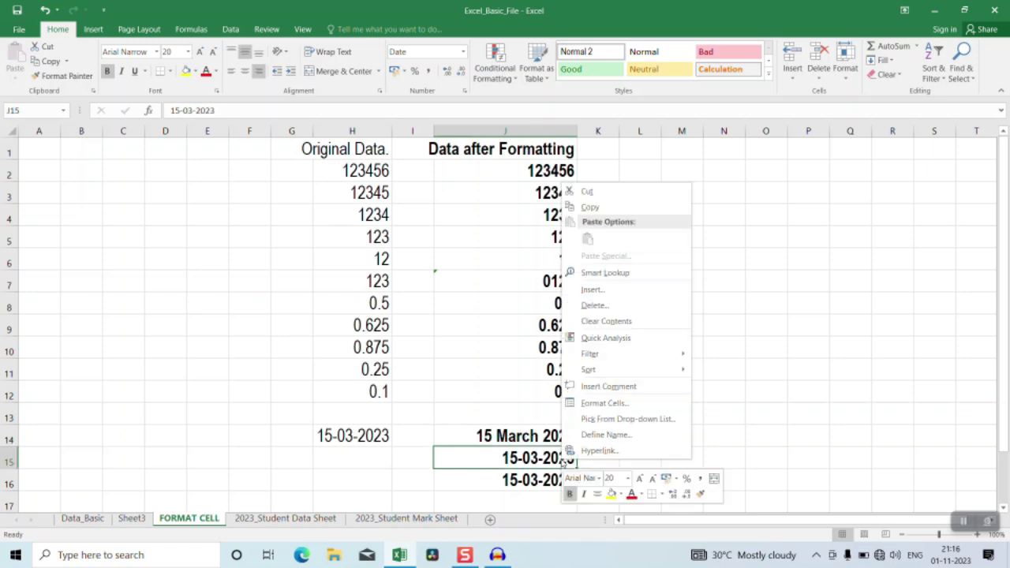
click(604, 402)
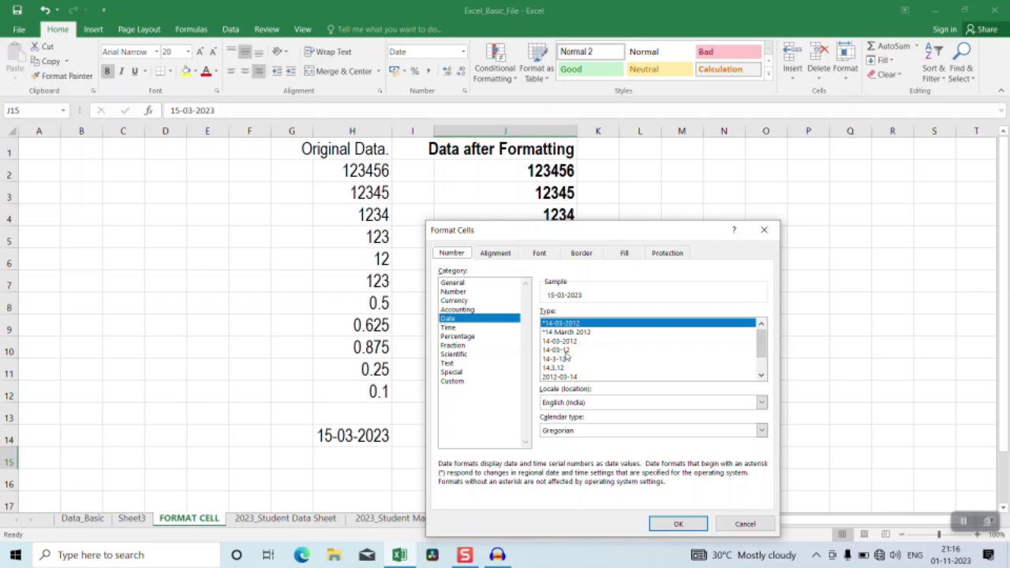
click(566, 351)
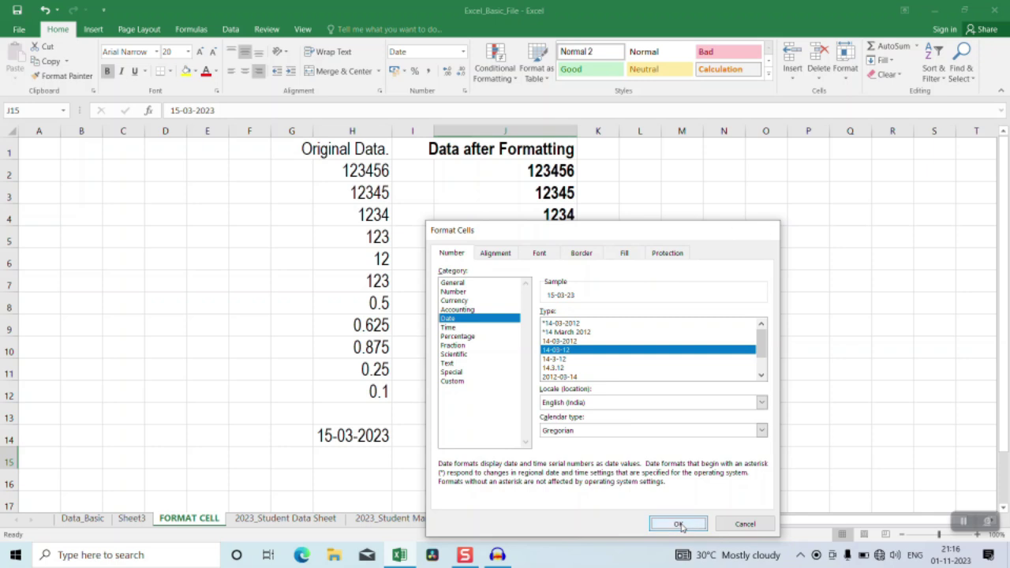
click(678, 524)
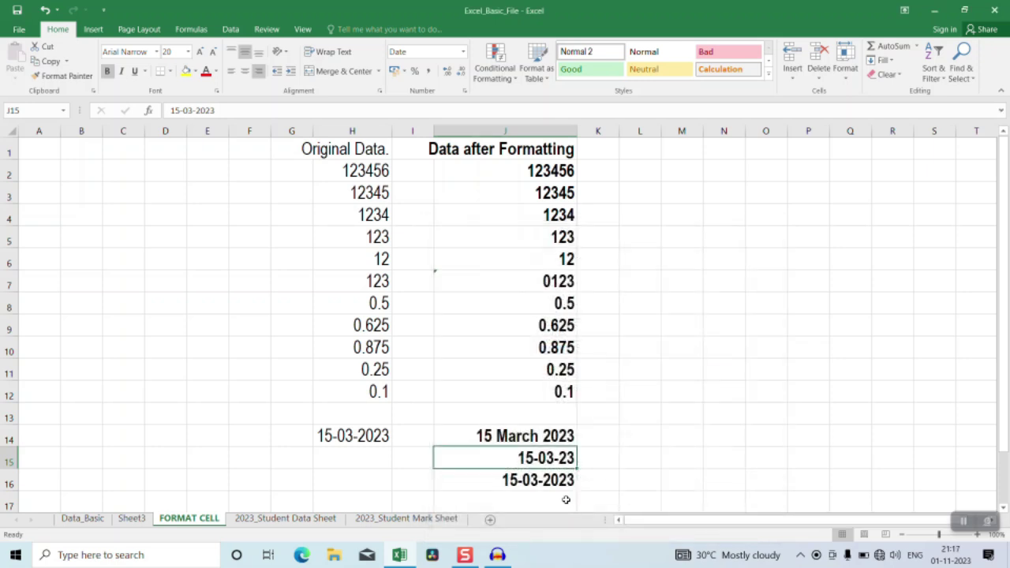
Compare the reformatted dates with the original in H14, and apply the Long Date format to J14:J15.
click(381, 437)
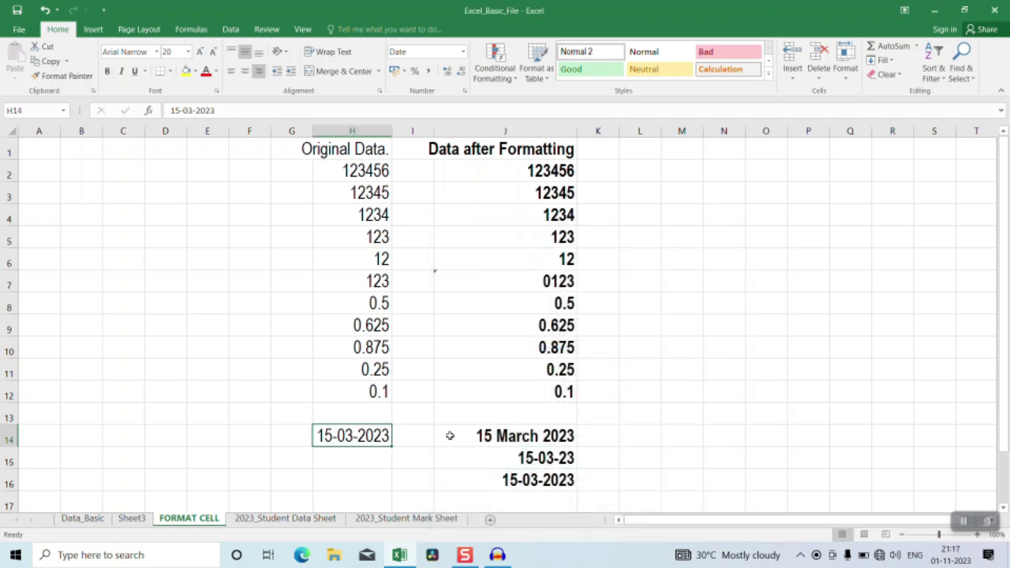
drag(551, 441, 553, 460)
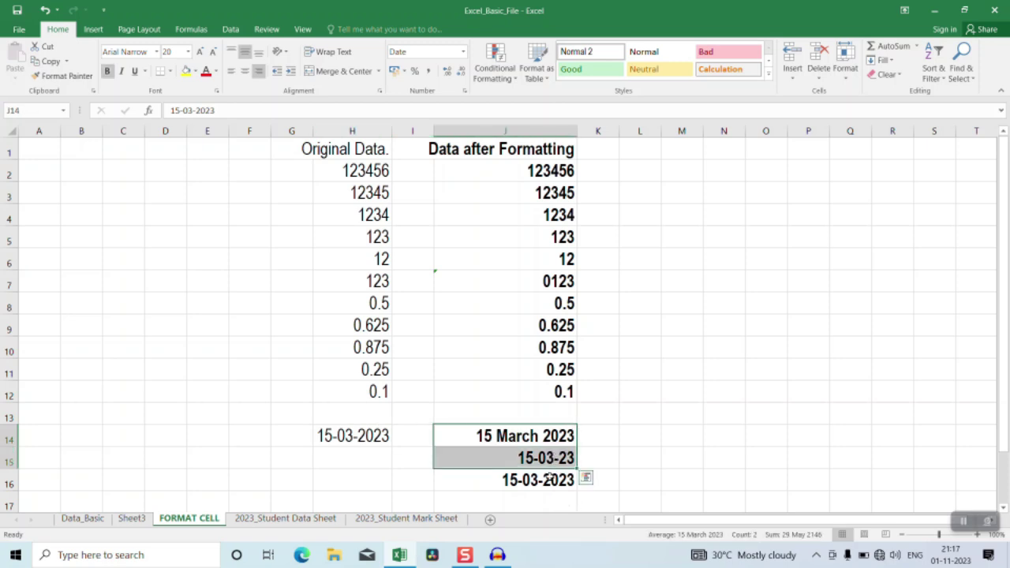
click(464, 52)
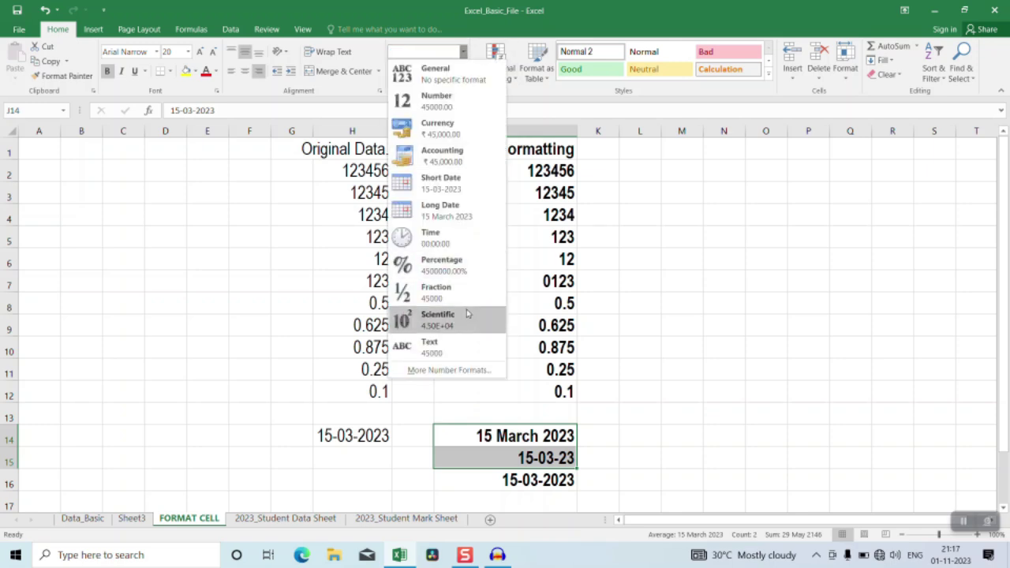
click(460, 210)
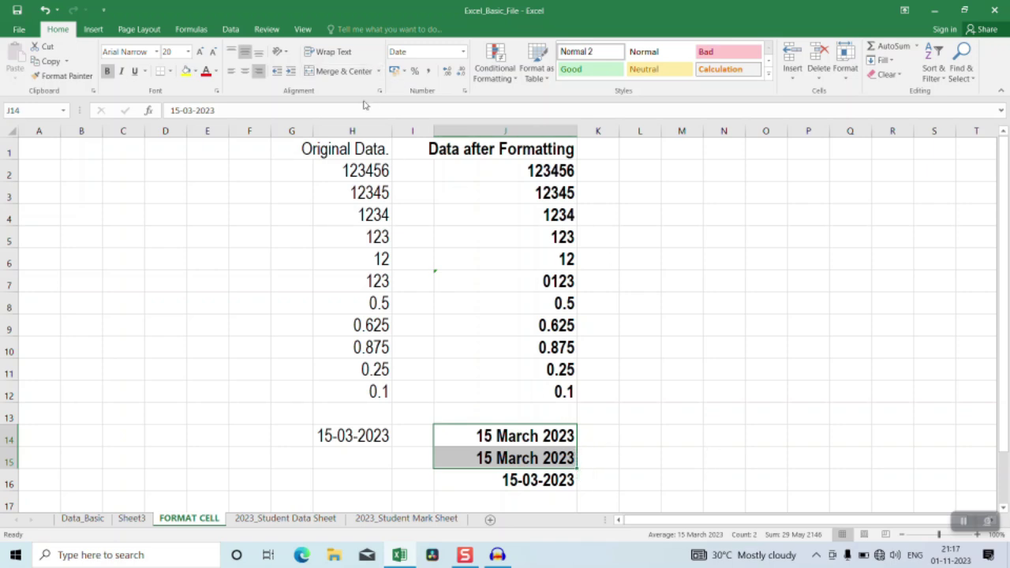
Reapply the Long Date format to J14:J15 and review the available number formats against the sheet's dates.
click(465, 52)
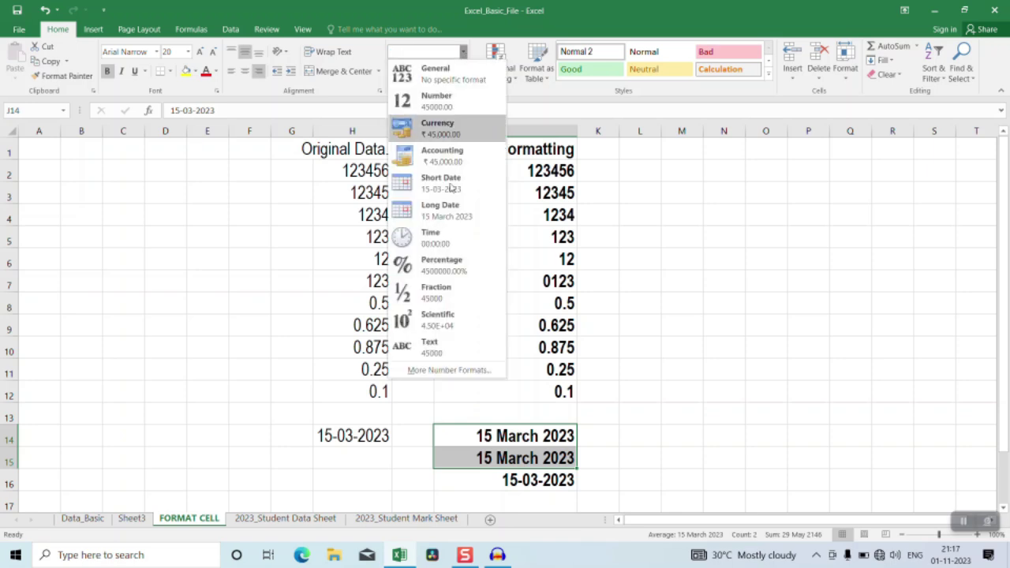
click(442, 211)
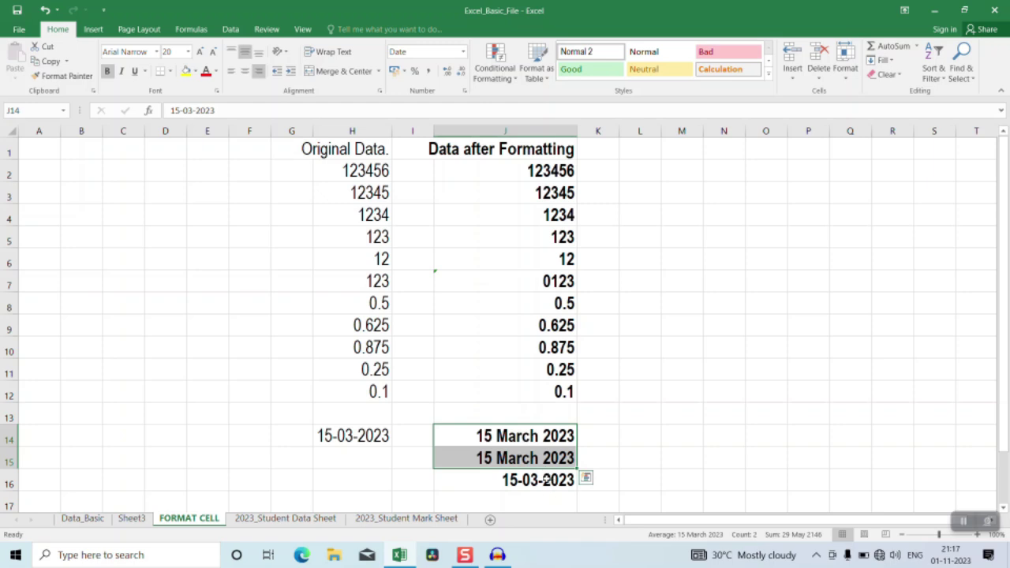
click(463, 53)
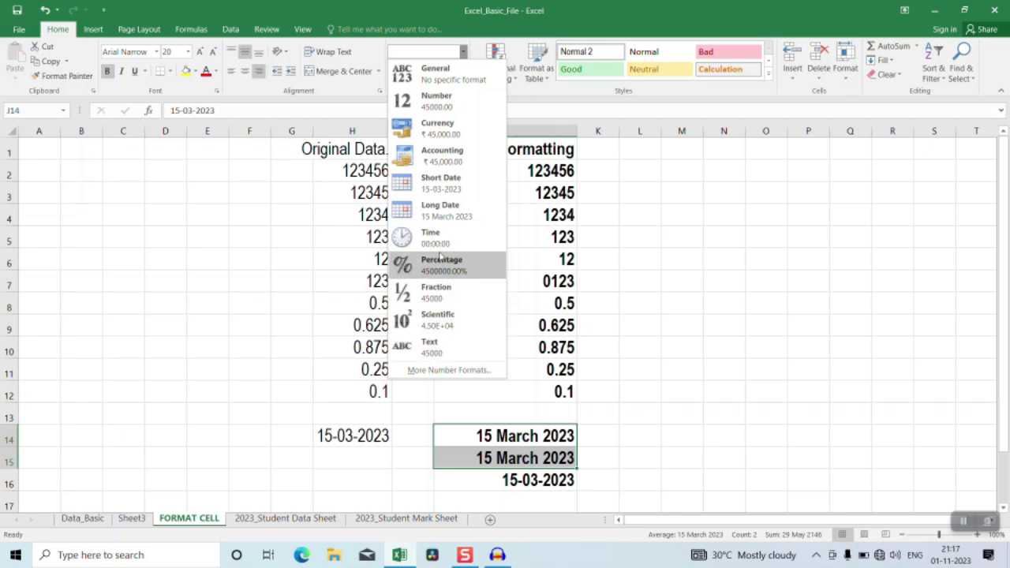
click(612, 458)
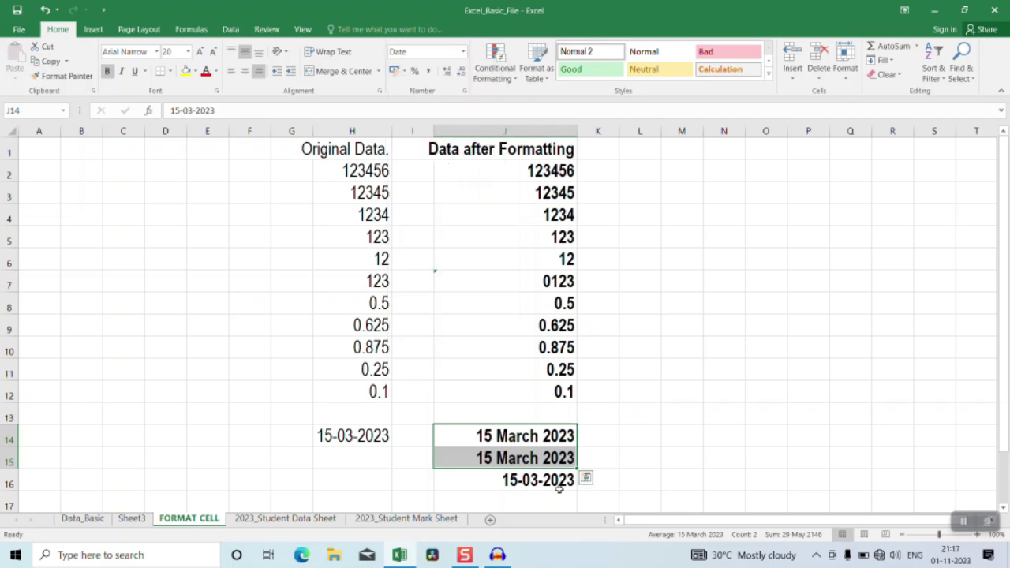
scroll(556, 443, down, 1)
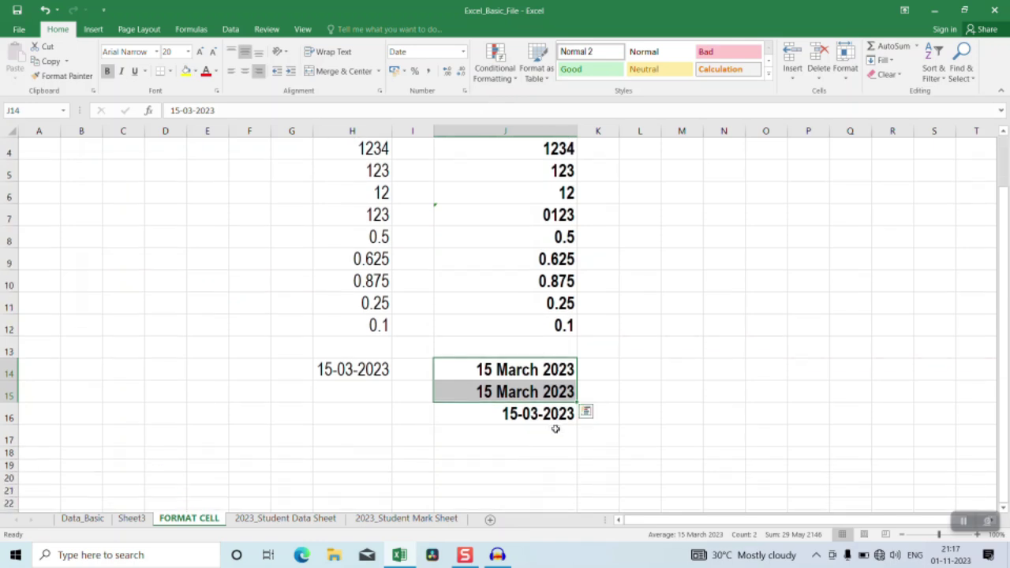
click(369, 436)
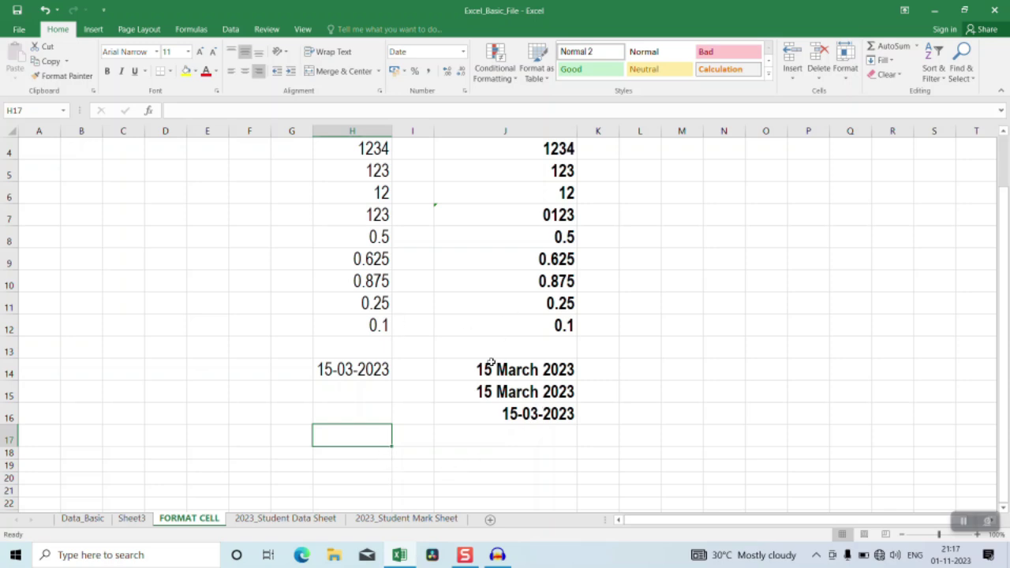
scroll(547, 313, up, 1)
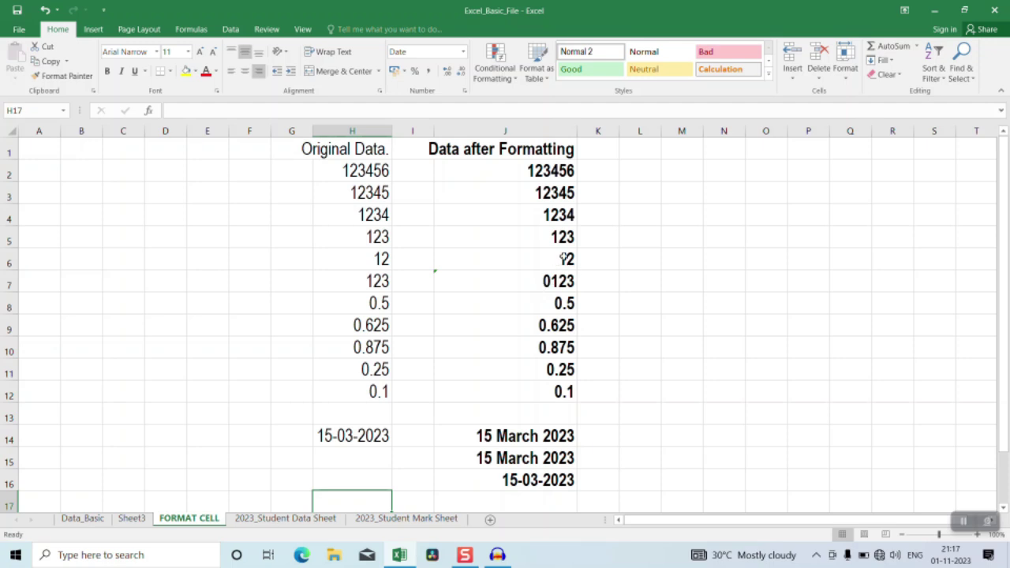
Enter 24 in J5 and 6 in J7 of the Data after Formatting column.
click(545, 239)
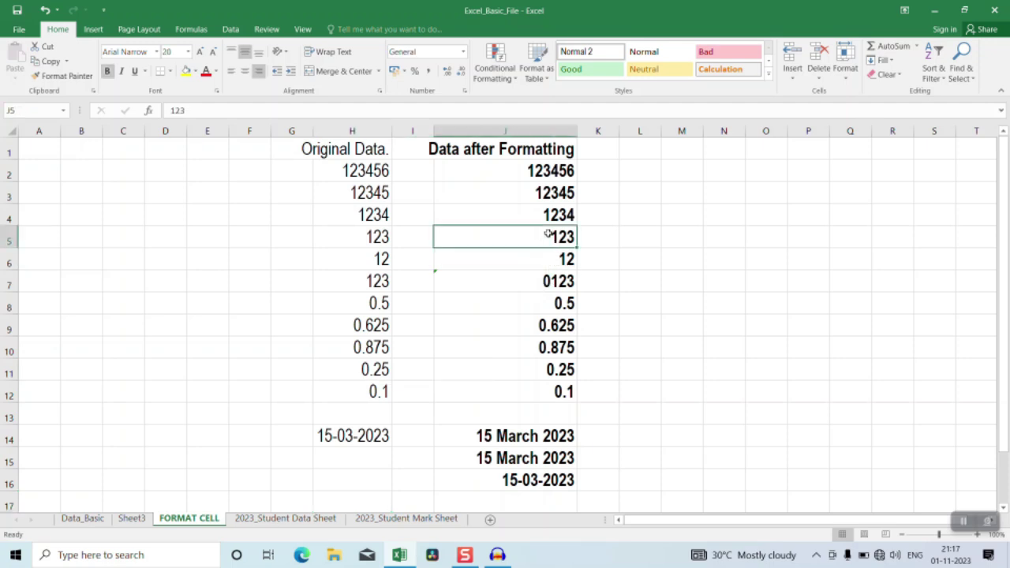
text(24)
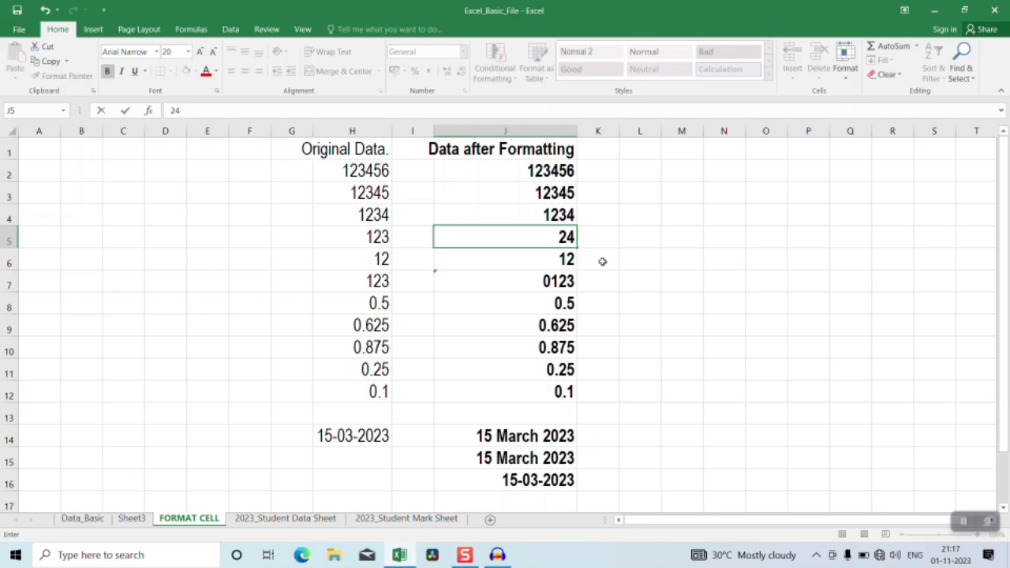
key(Return)
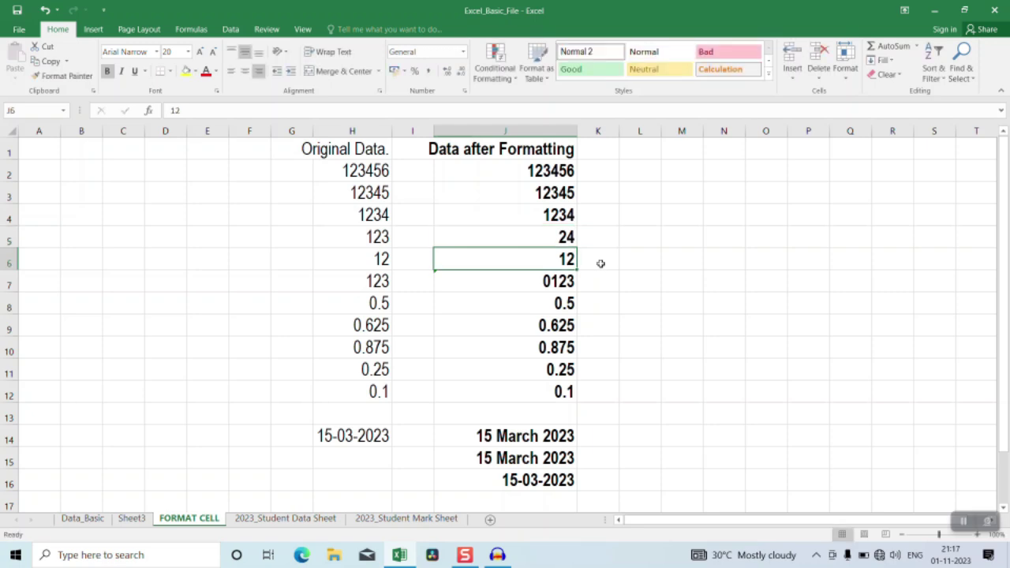
click(562, 281)
text(6)
key(Return)
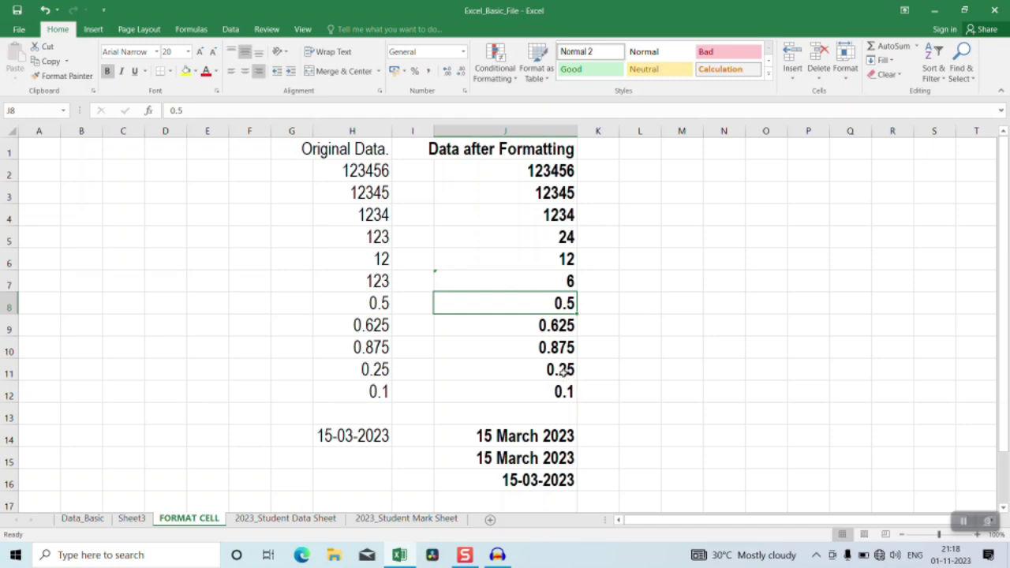
Format J5:J12 with the Time category, using the *13:30:55 type and the English (India) locale.
drag(568, 246, 570, 395)
right_click(526, 270)
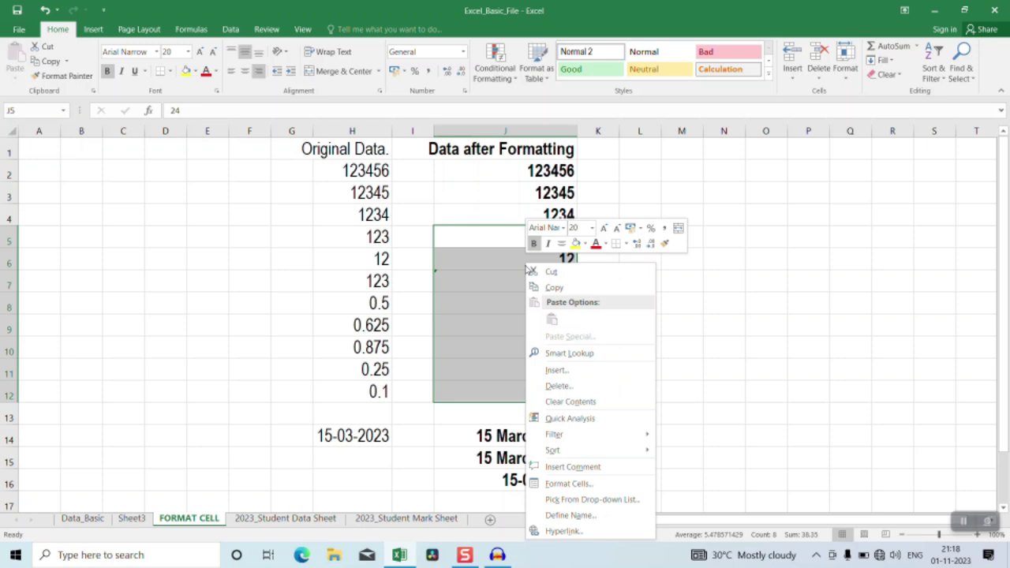
click(562, 483)
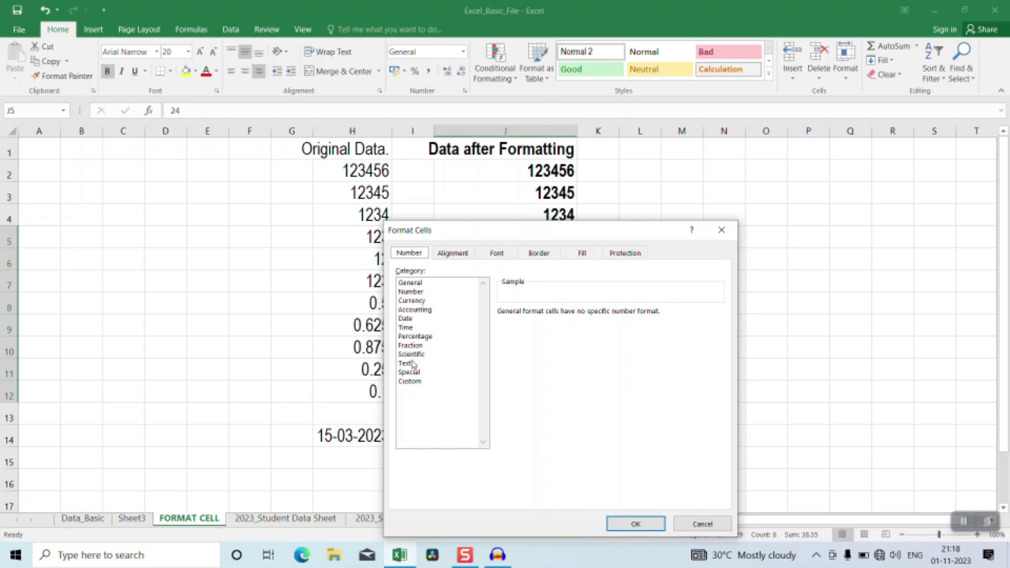
click(410, 328)
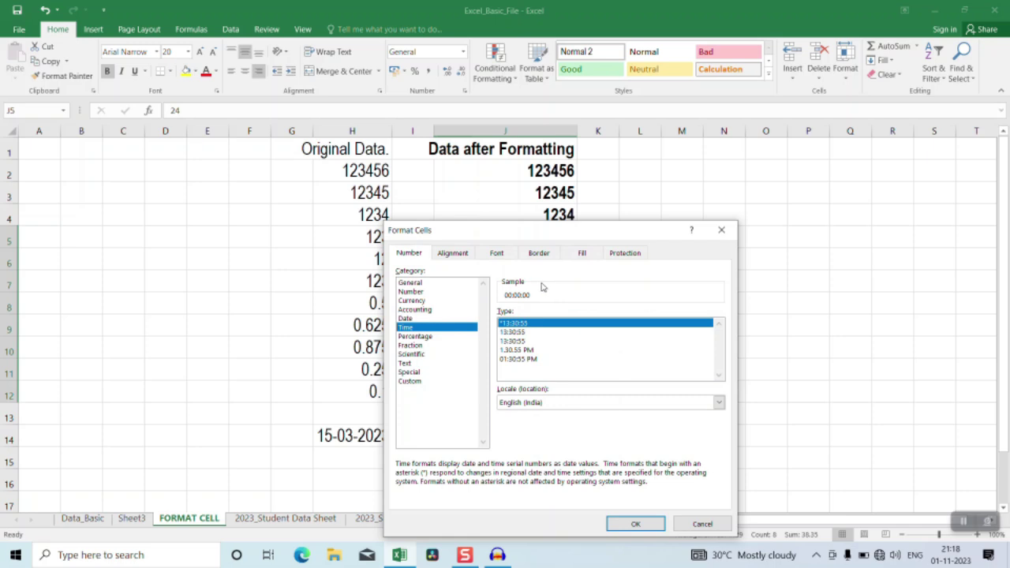
click(642, 524)
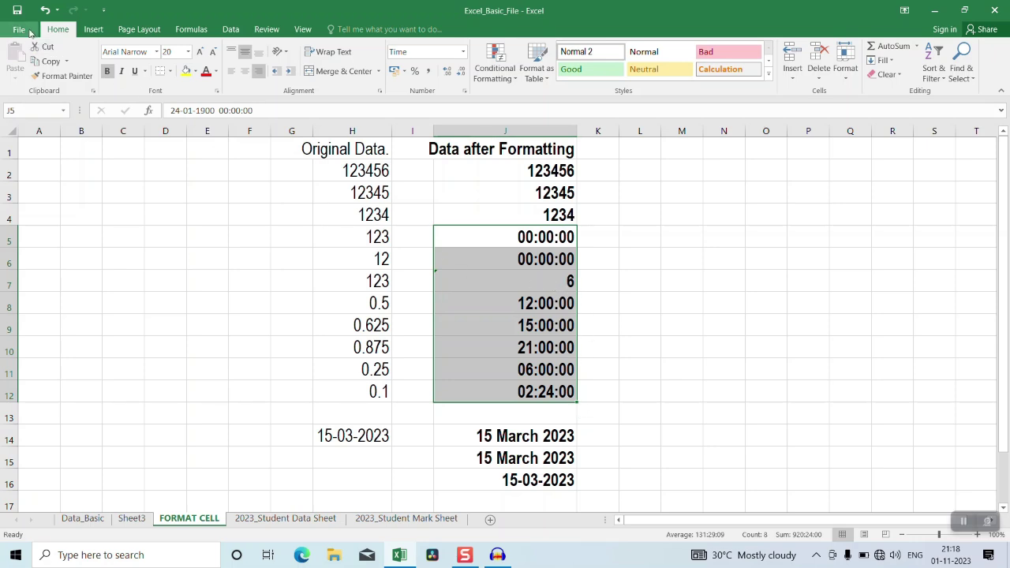
Undo and redo the Time format on J5:J12 twice to compare the cells with and without it.
click(44, 10)
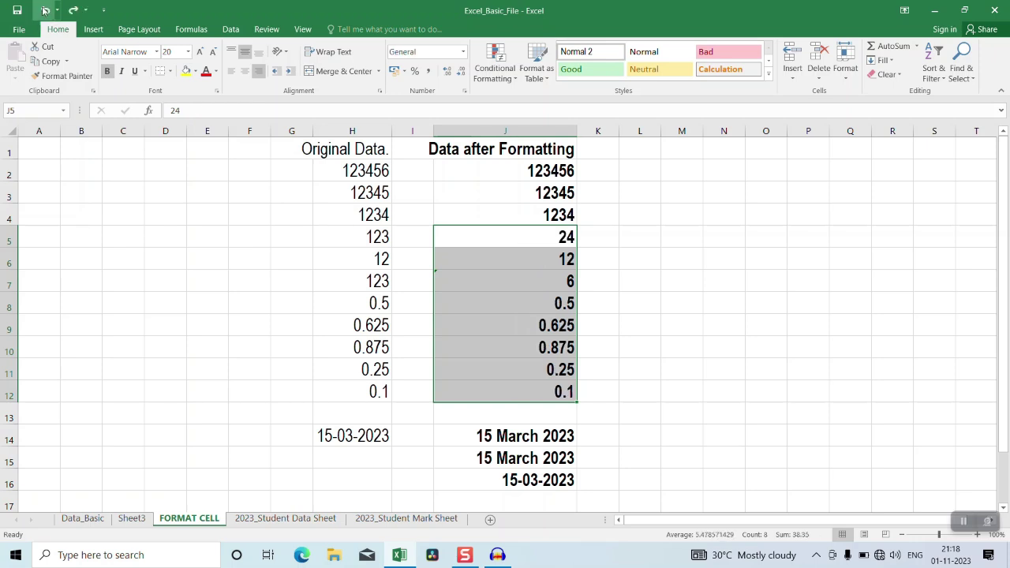
click(74, 10)
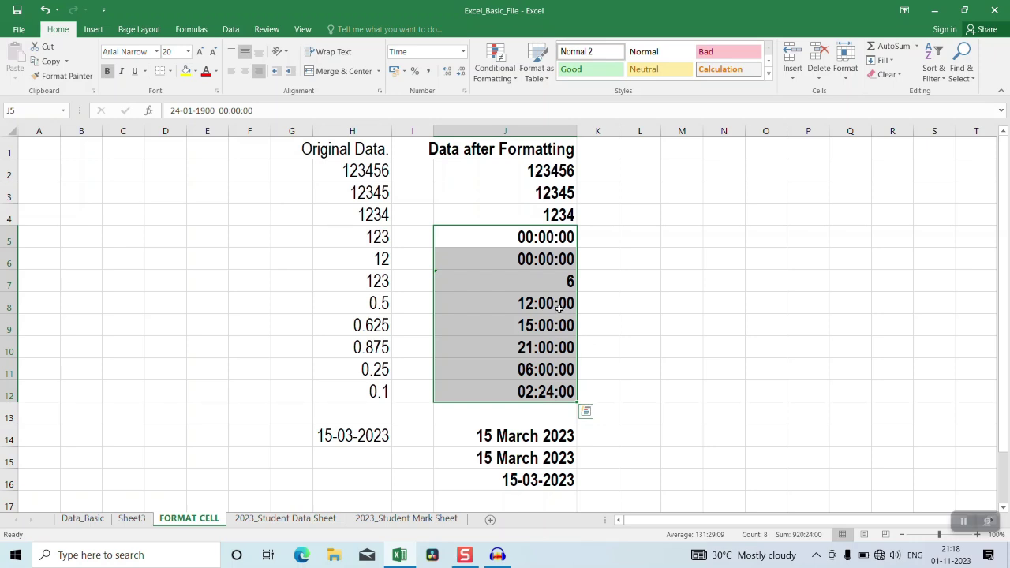
click(46, 10)
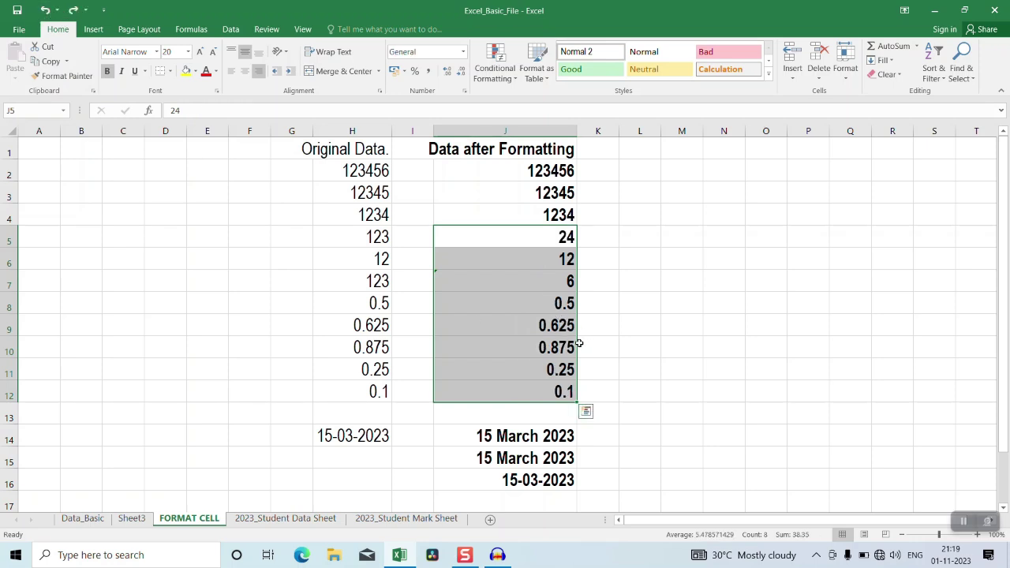
click(74, 10)
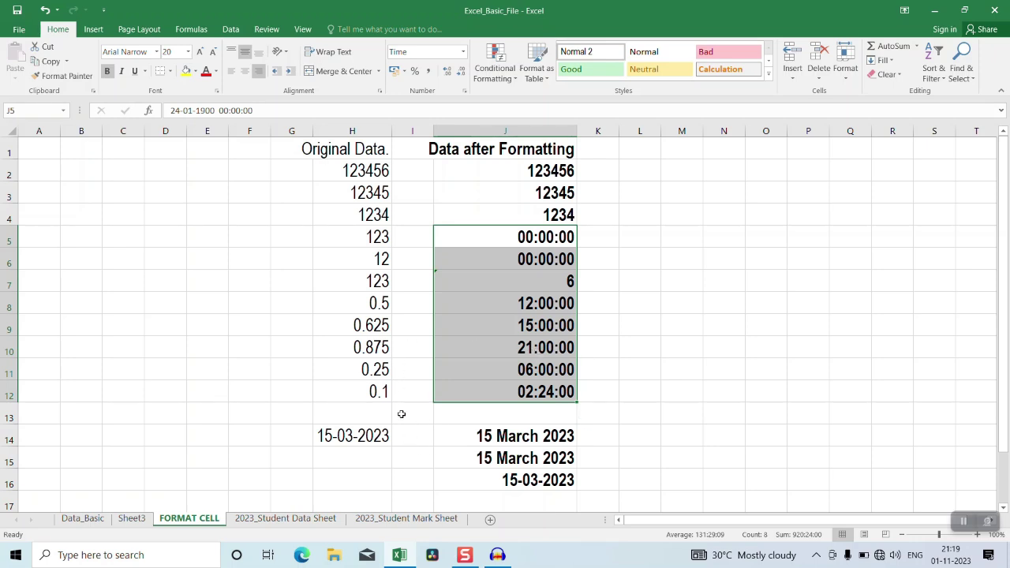
Examine the time-formatted cells in J8:J12 against the original values, and highlight both data columns across H1:J16.
click(545, 371)
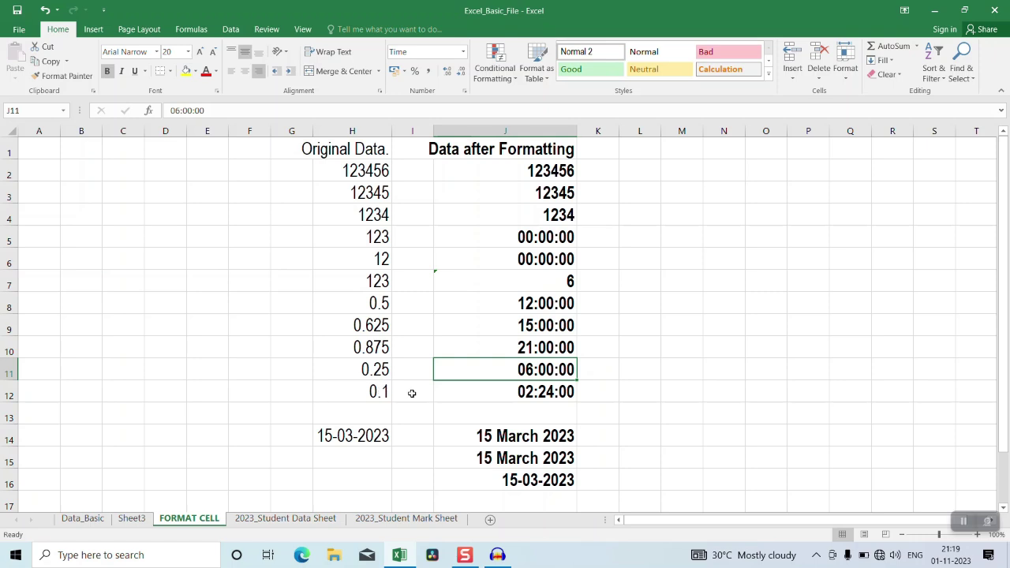
click(382, 392)
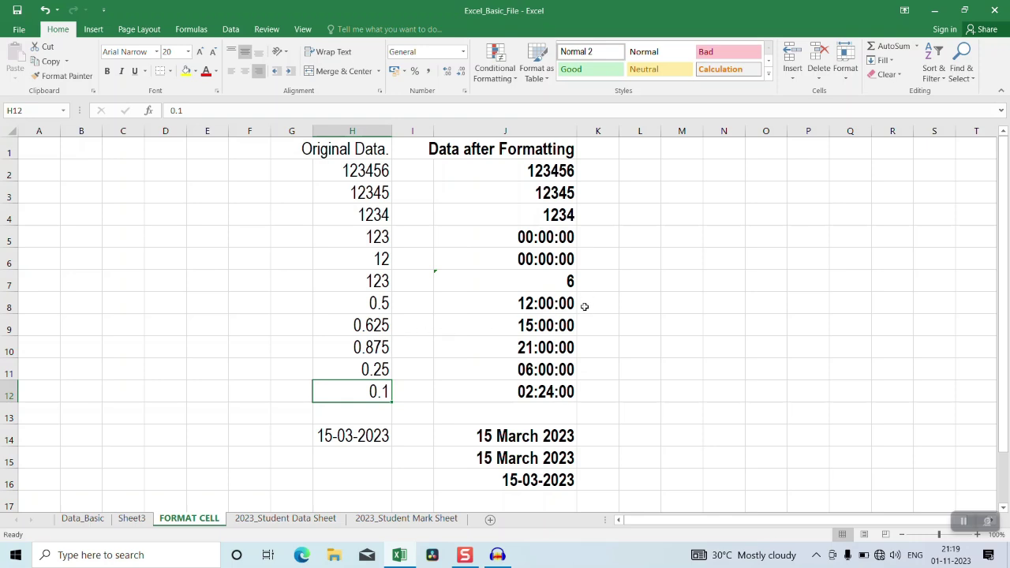
drag(552, 305, 555, 402)
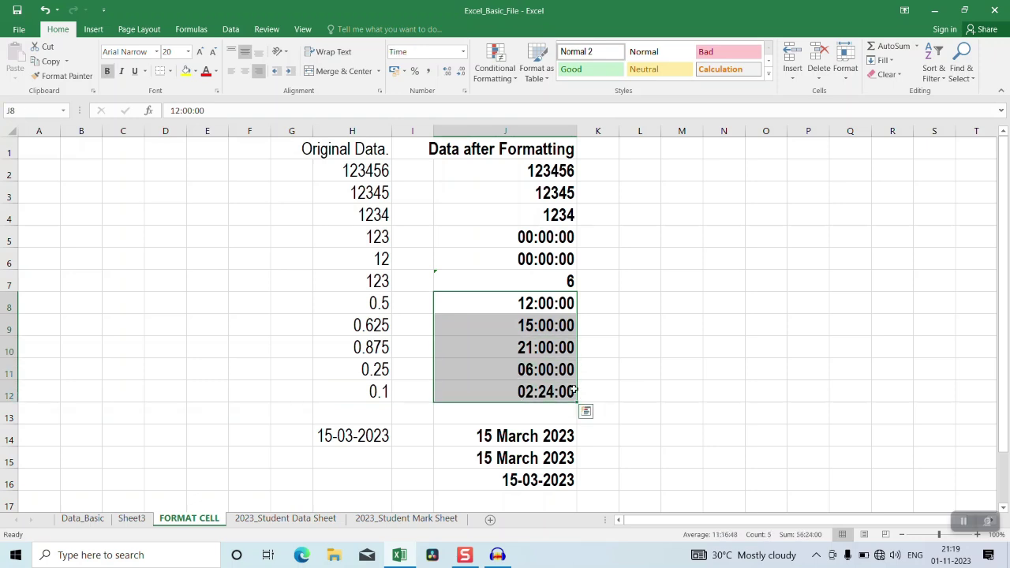
click(653, 195)
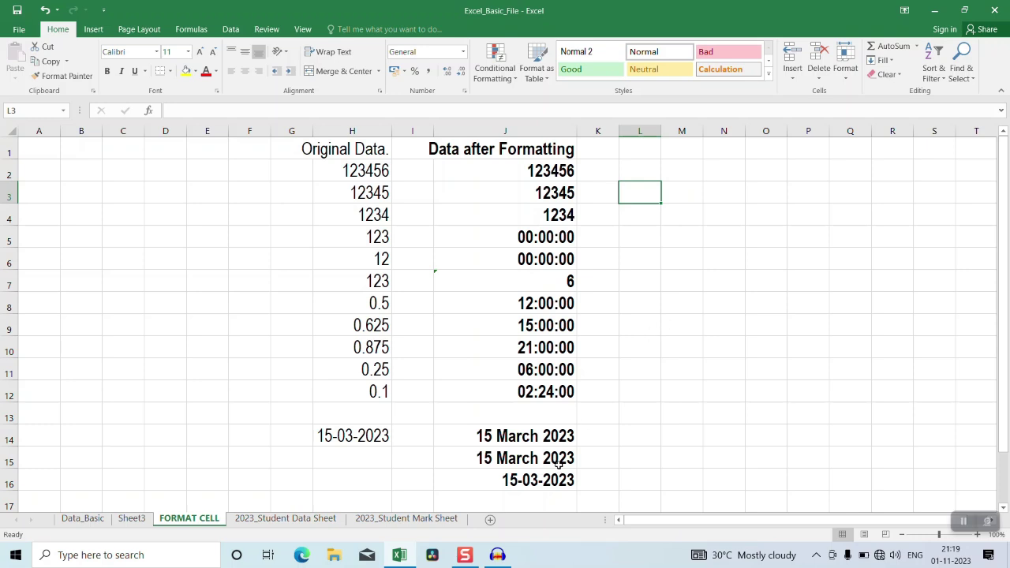
drag(368, 152, 430, 420)
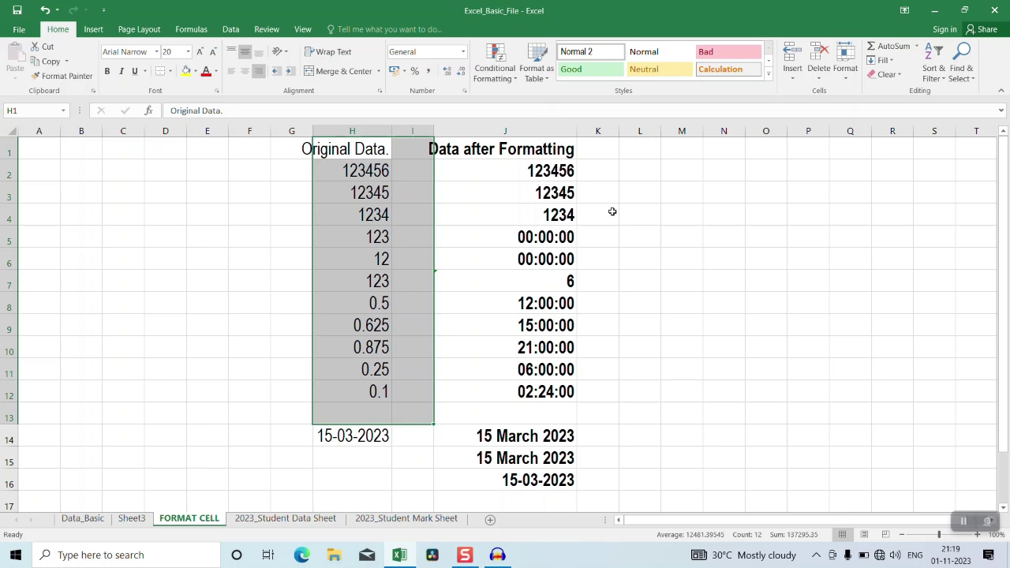
click(654, 229)
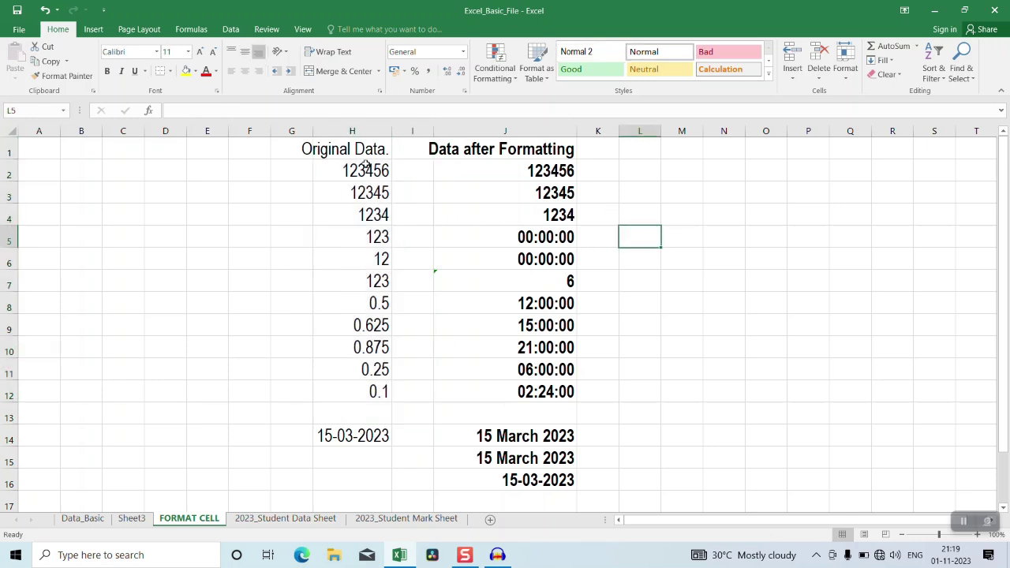
mouse_move(358, 148)
mouse_down()
mouse_move(378, 188)
mouse_move(580, 416)
mouse_move(576, 480)
mouse_move(564, 487)
mouse_up()
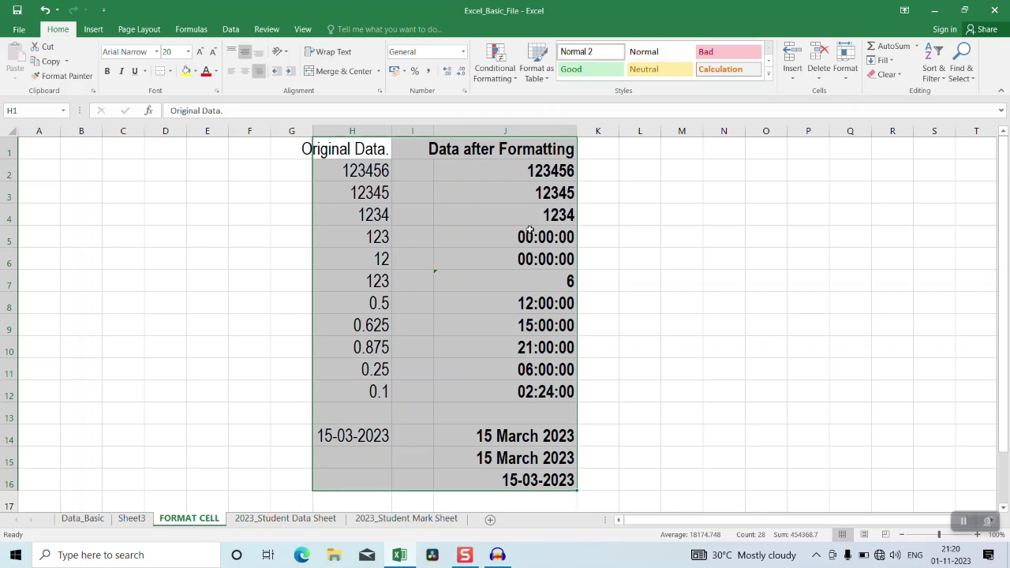